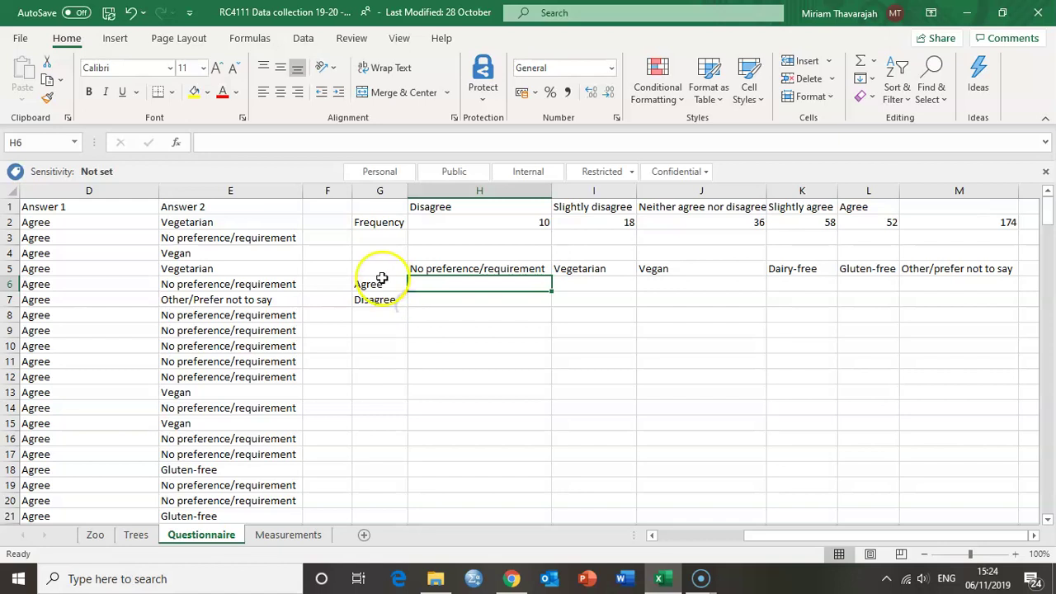
Step: Examine the empty Agree/Disagree by dietary preference table and the Answer 1 and Answer 2 responses it summarises
left_click_drag(381, 278, 950, 292)
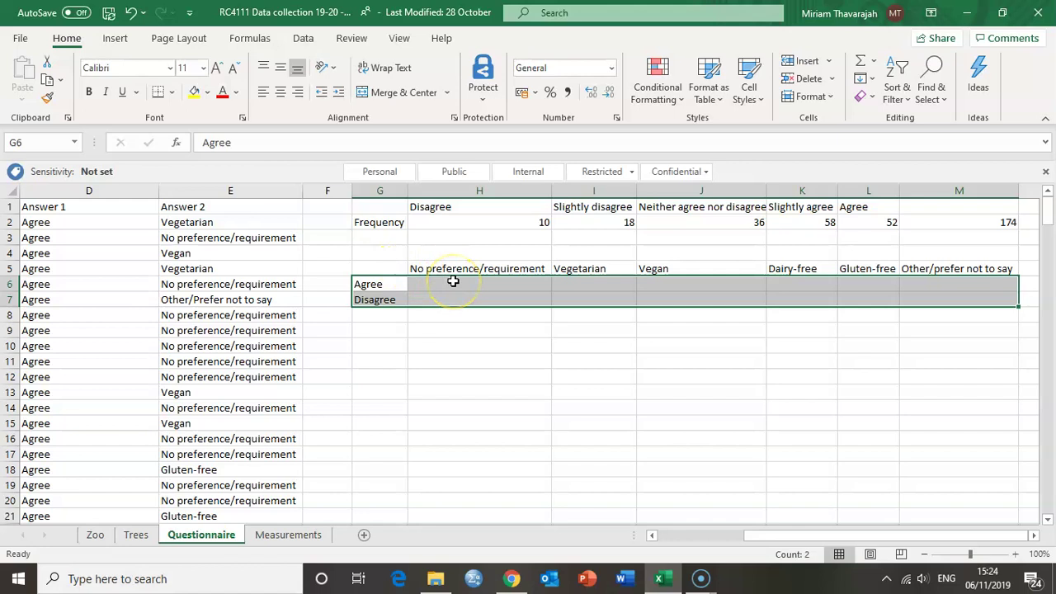
left_click_drag(476, 269, 936, 268)
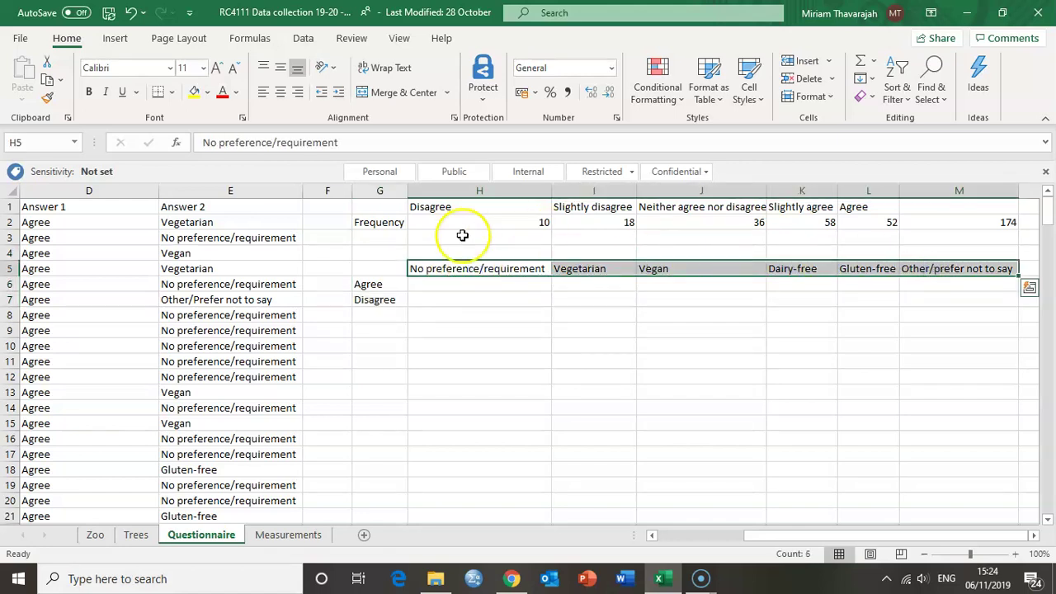
left_click(370, 285)
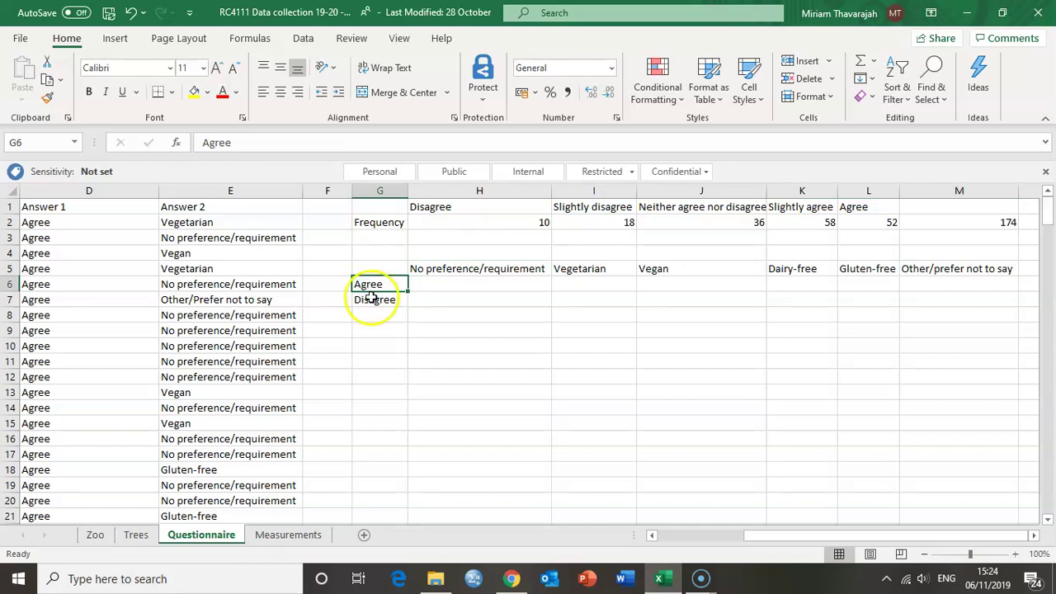
left_click(372, 299)
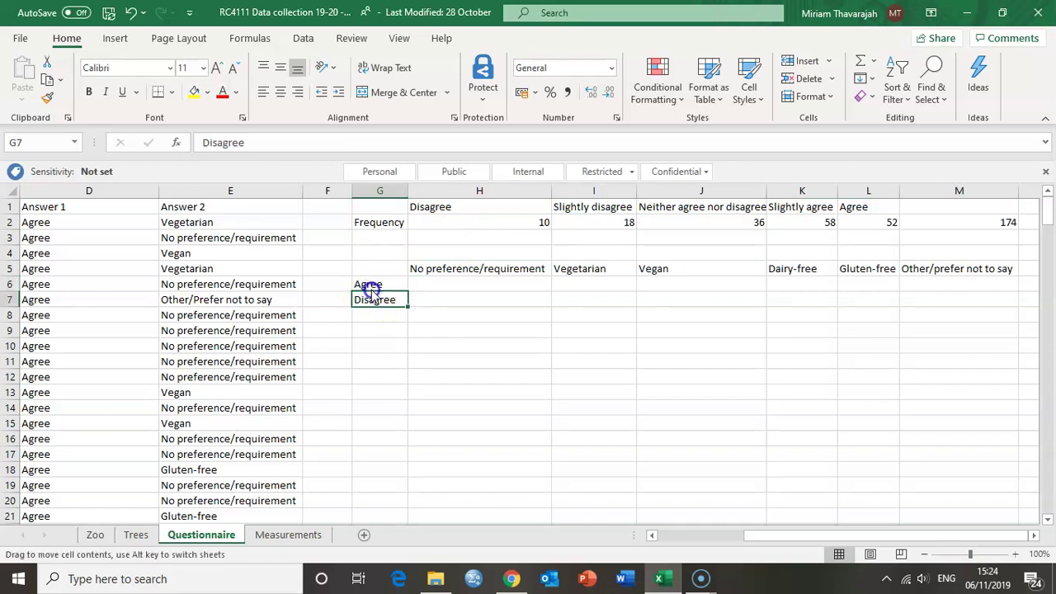
left_click(370, 285)
left_click(374, 299)
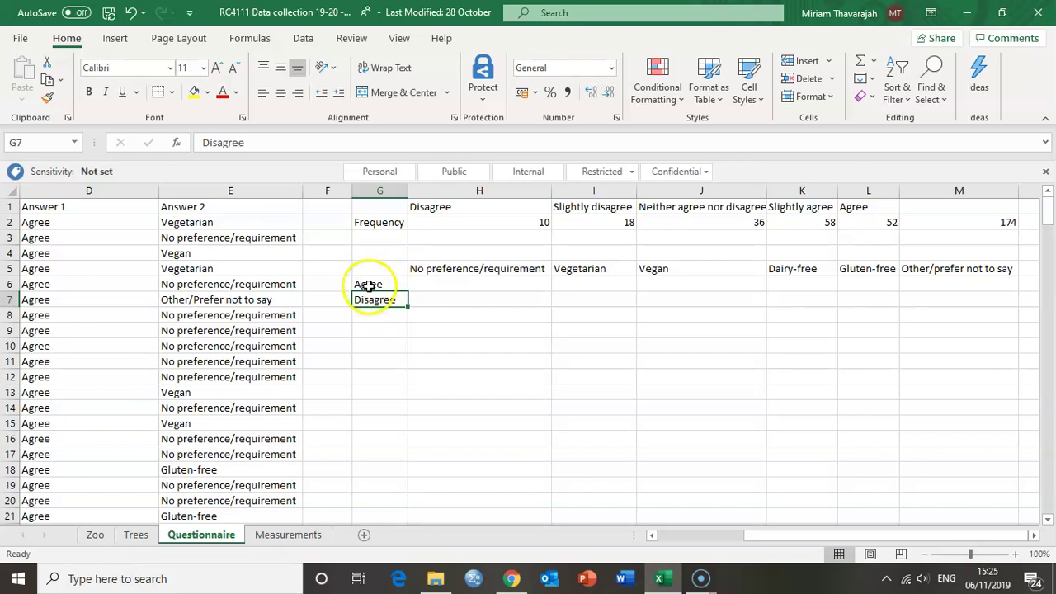
left_click_drag(369, 285, 361, 364)
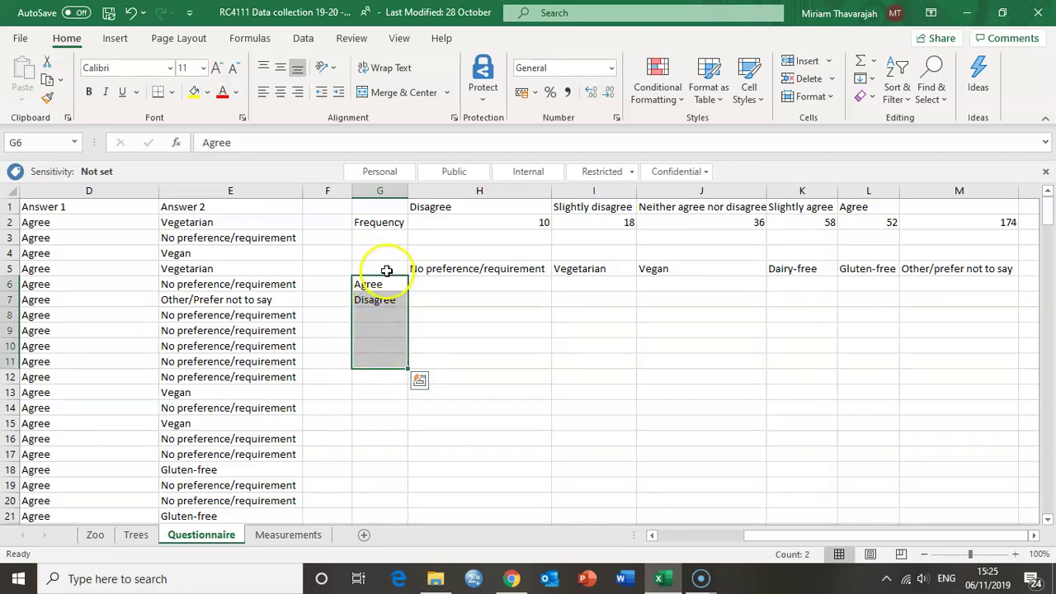
left_click(442, 286)
left_click(368, 284)
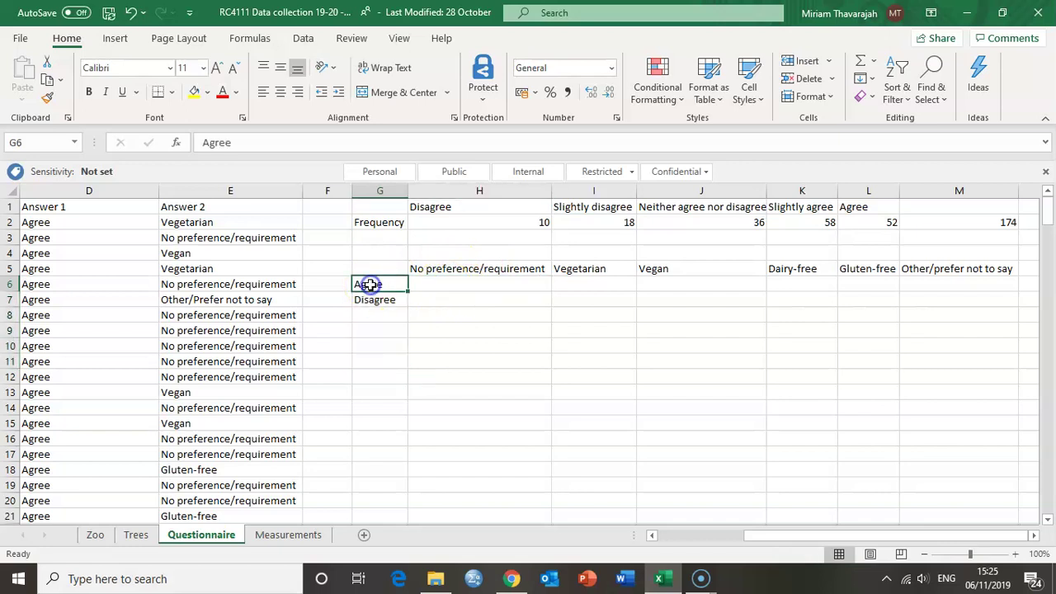
left_click(371, 298)
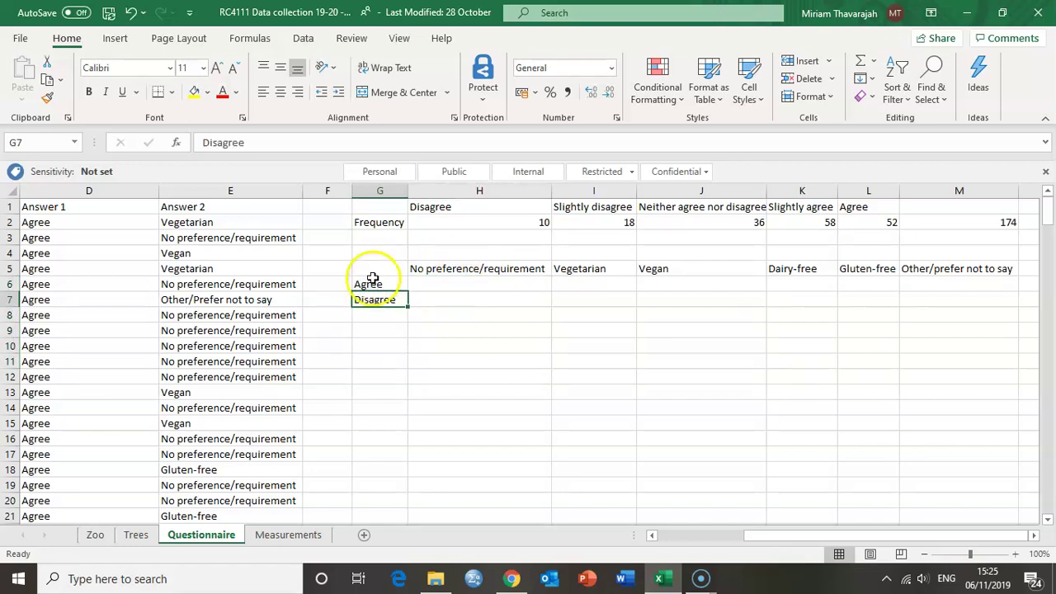
left_click(367, 283)
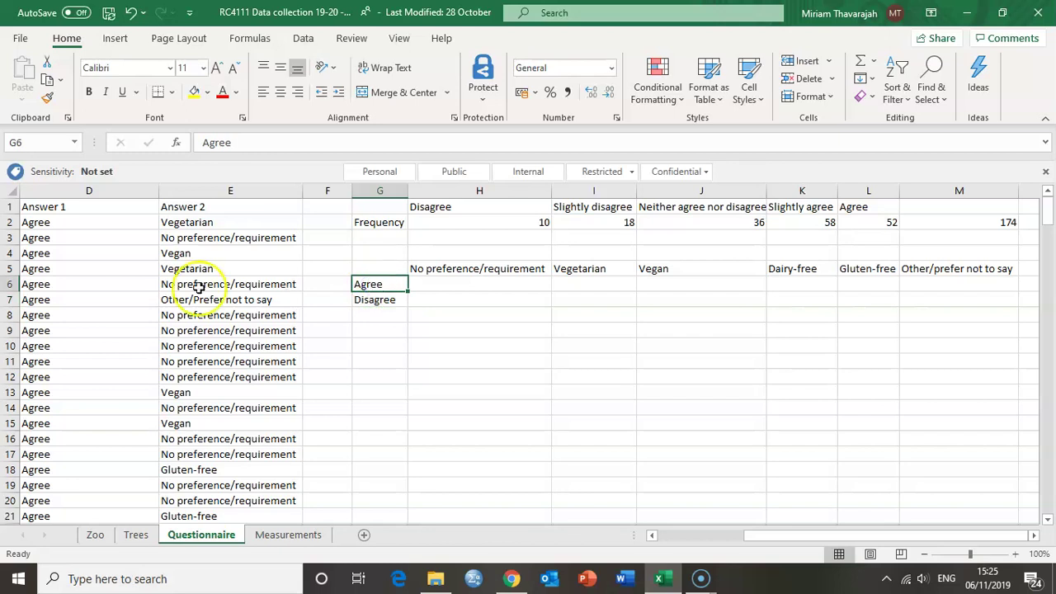
scroll(108, 288, "left", 3)
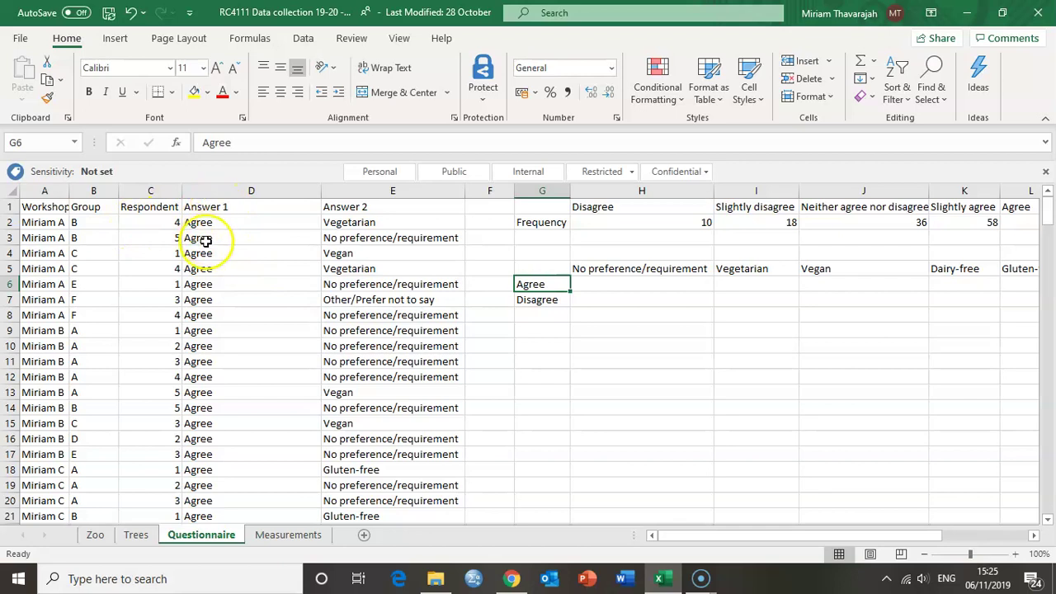
scroll(207, 231, "down", 15)
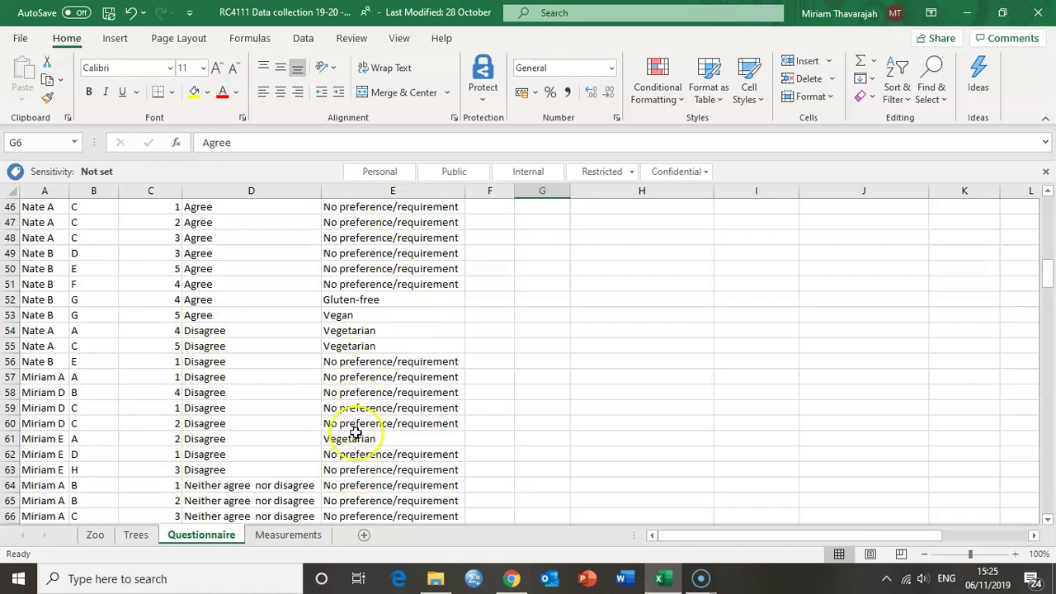
scroll(400, 239, "up", 4)
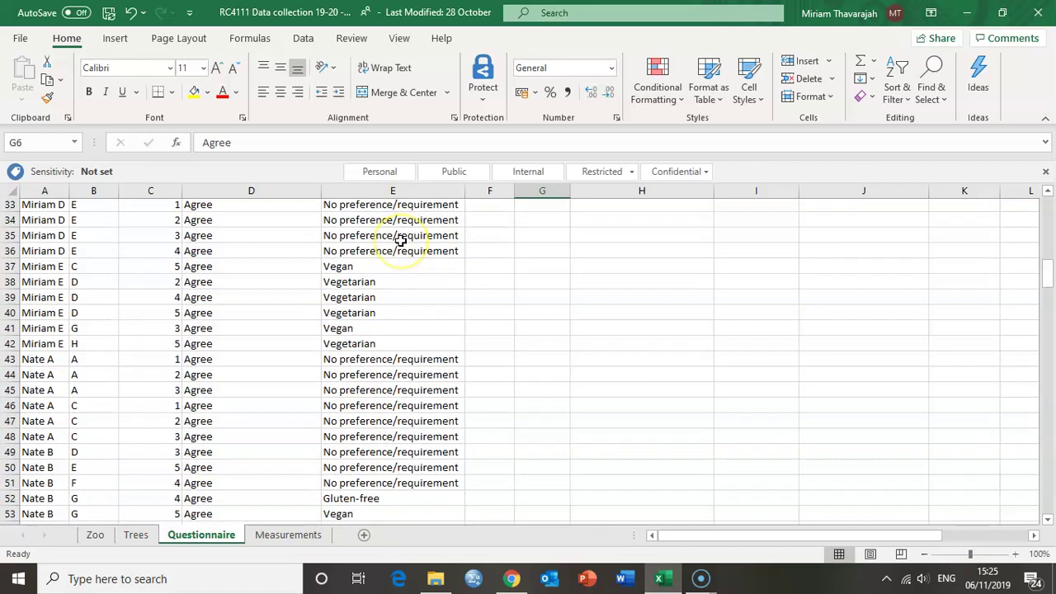
scroll(400, 239, "up", 10)
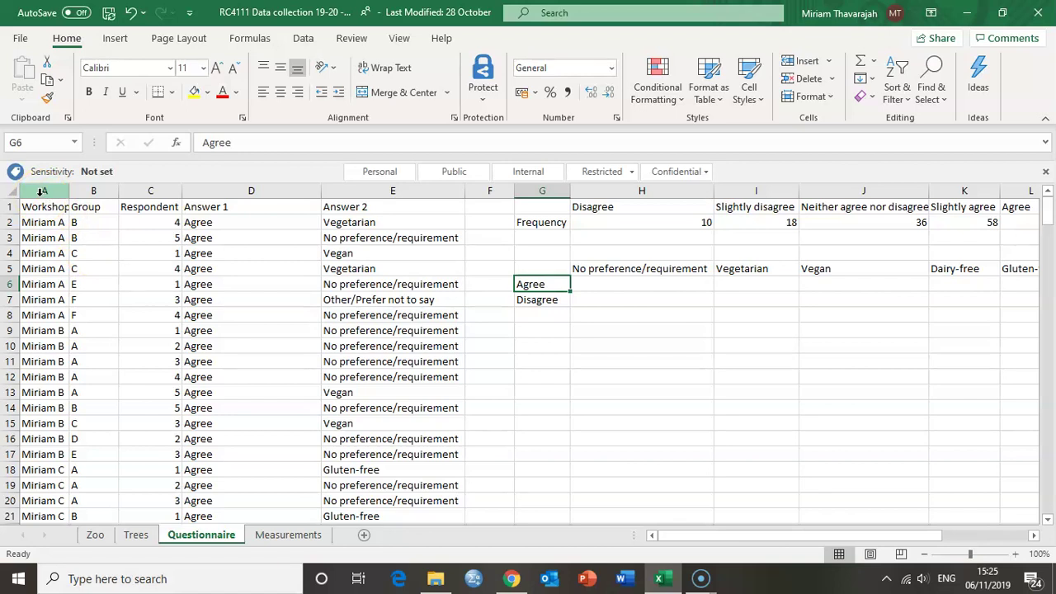
Step: Sort the questionnaire data in columns A to E by Answer 1, then by Answer 2, both A to Z
left_click_drag(42, 191, 394, 199)
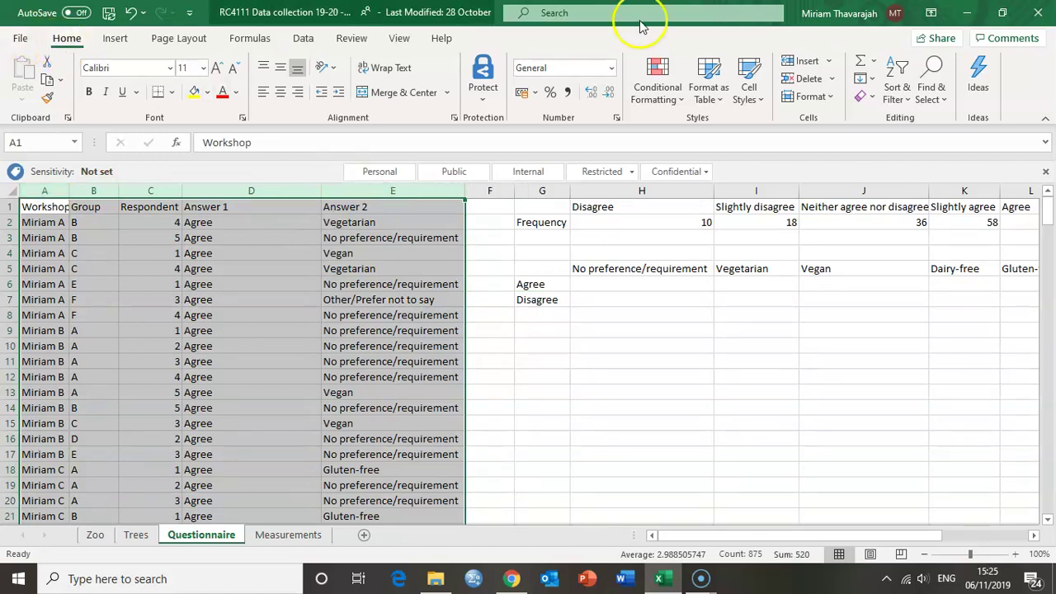
left_click(897, 89)
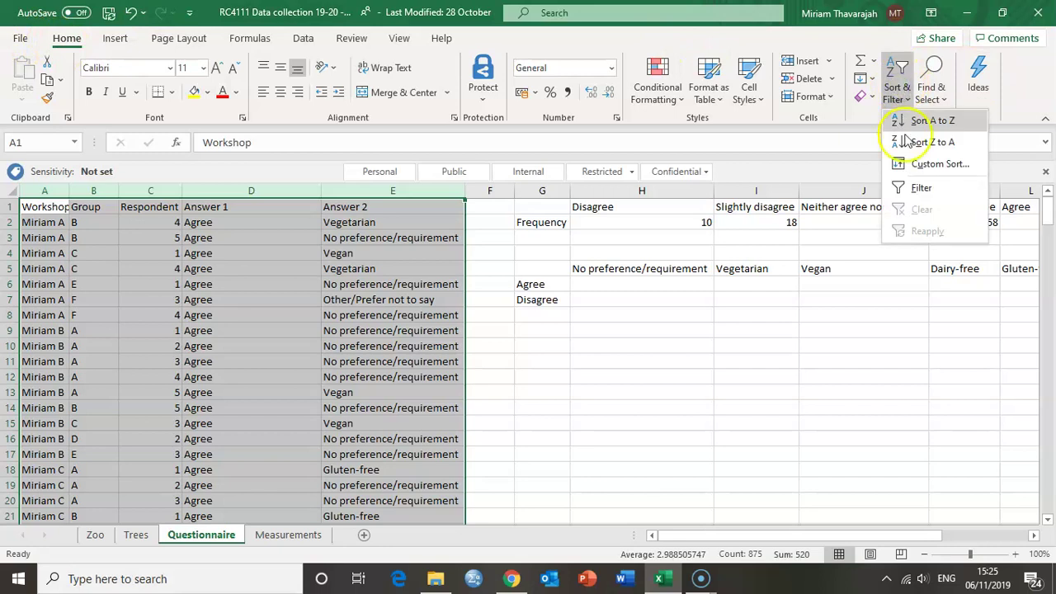
left_click(901, 163)
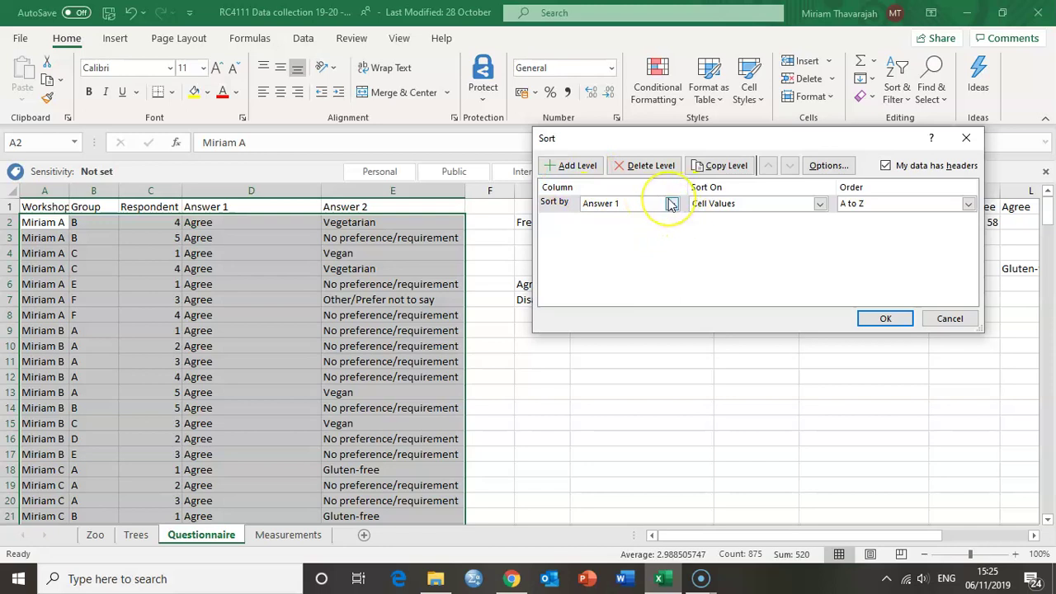
left_click(571, 199)
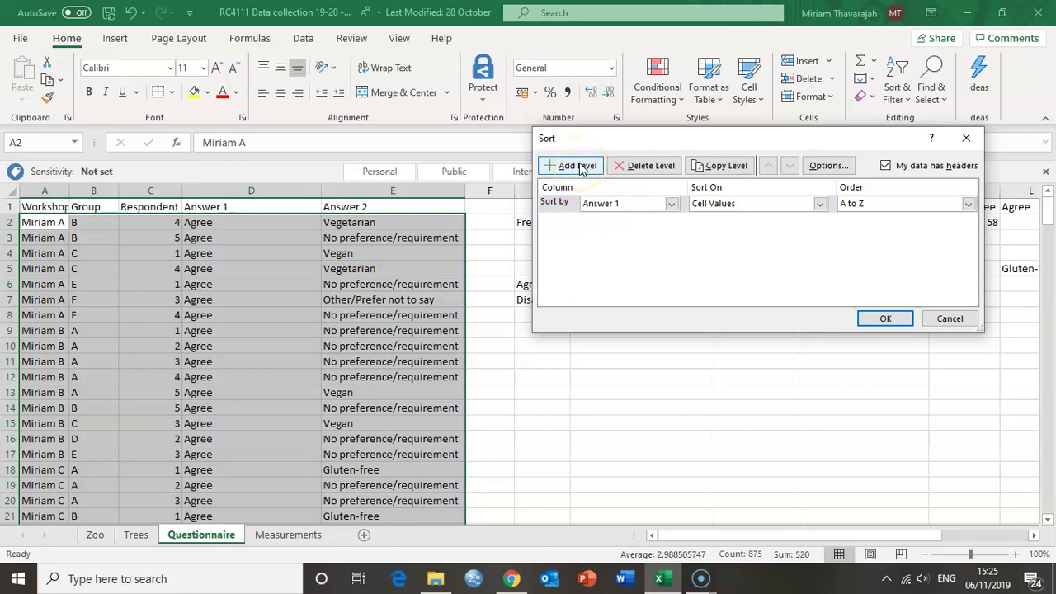
left_click(577, 166)
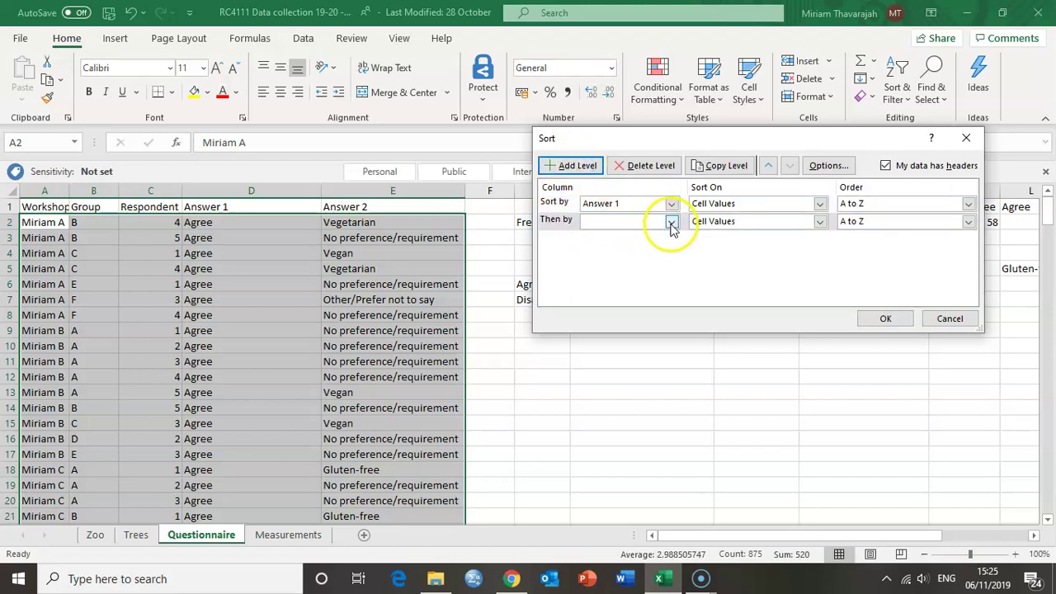
left_click(671, 224)
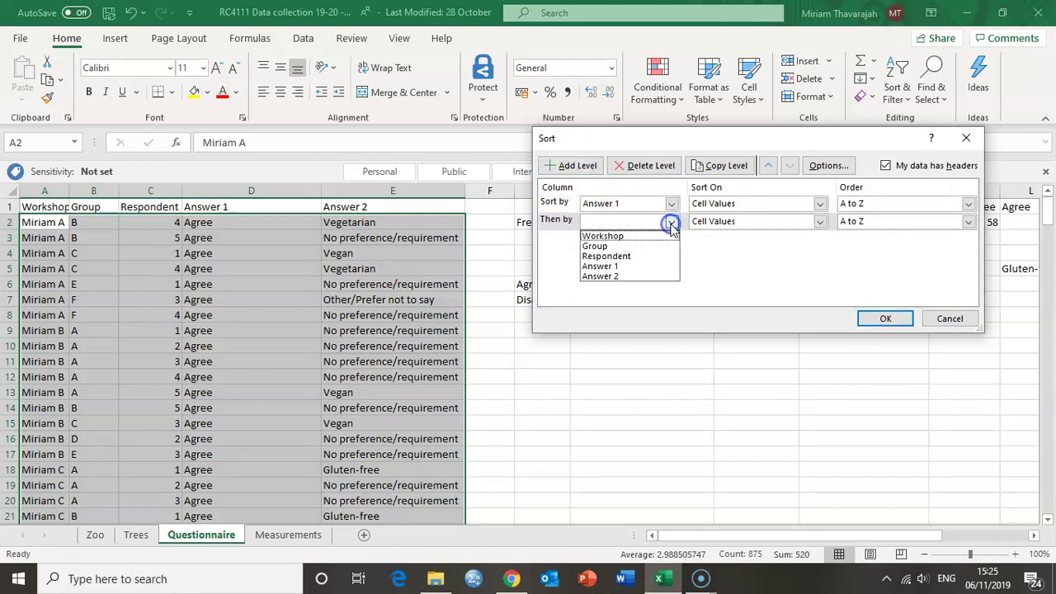
left_click(609, 277)
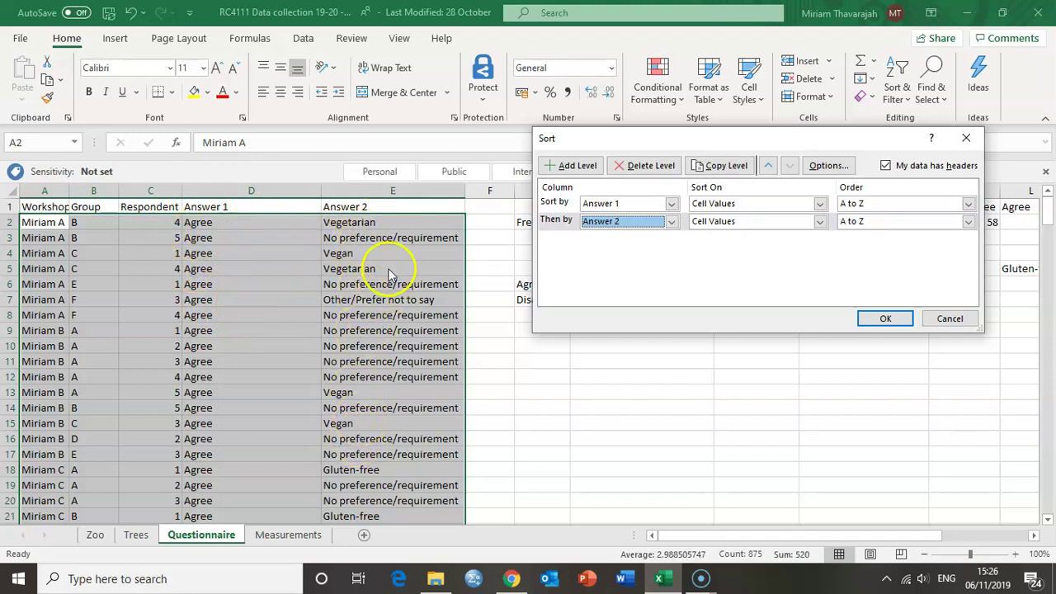
left_click(883, 319)
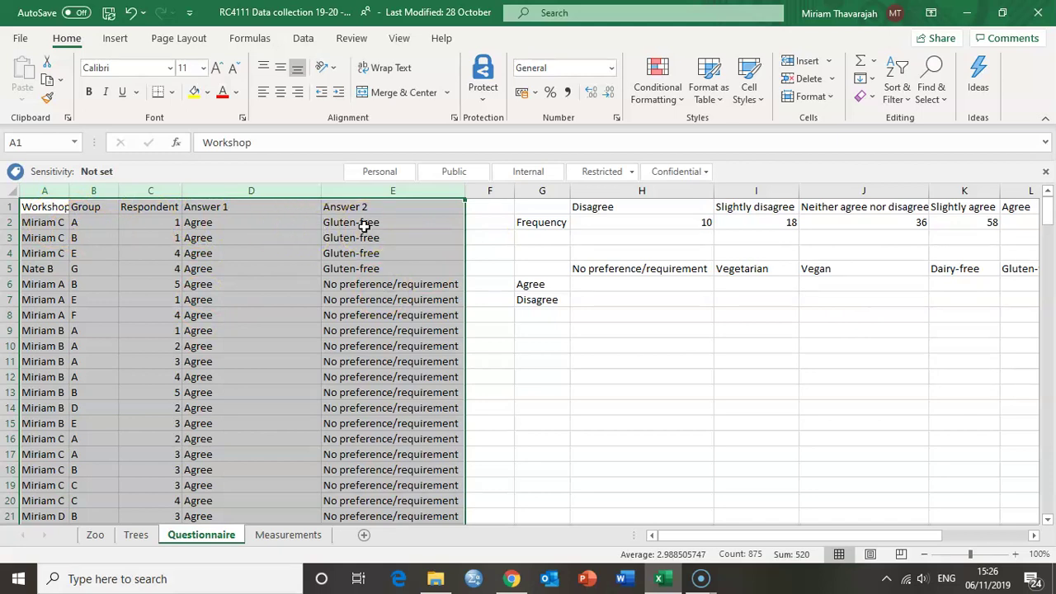
Step: Count the Gluten-free answers among the Agree respondents and enter 4 in the table's Agree row under Gluten-free
left_click_drag(364, 225, 364, 261)
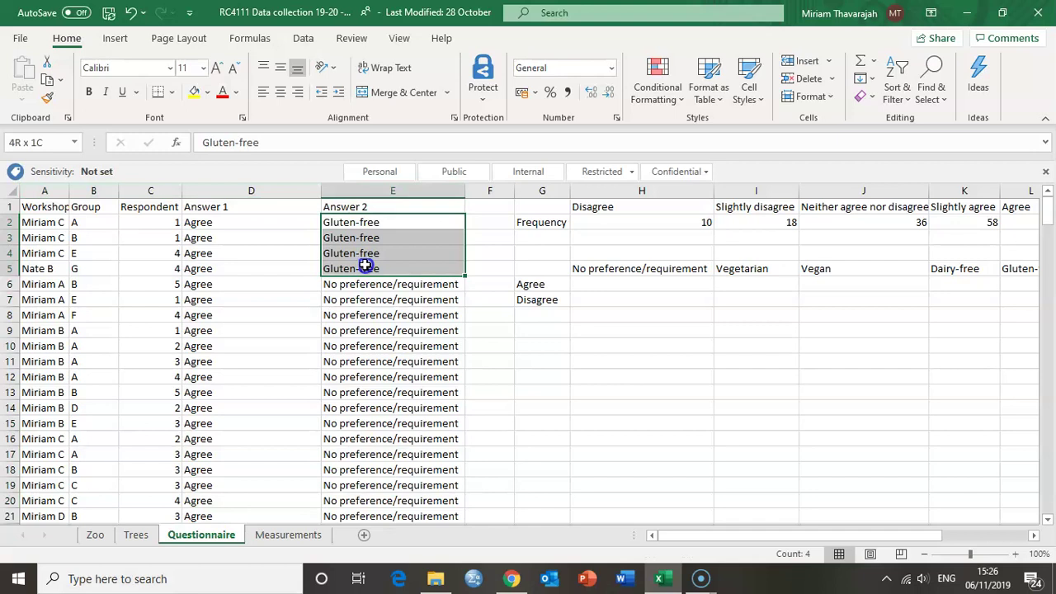
left_click_drag(365, 266, 365, 267)
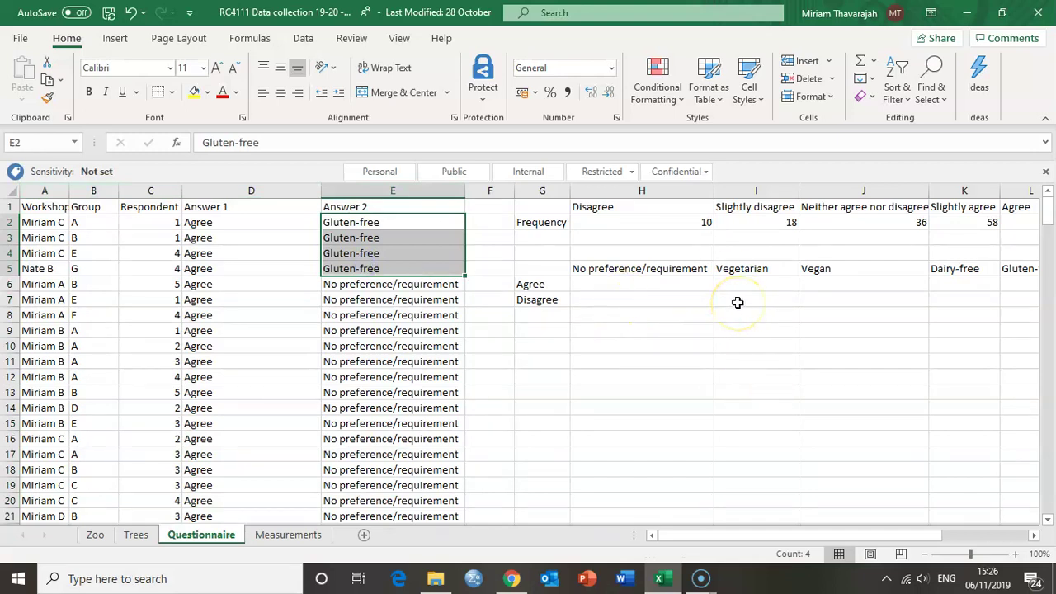
scroll(737, 303, "right", 2)
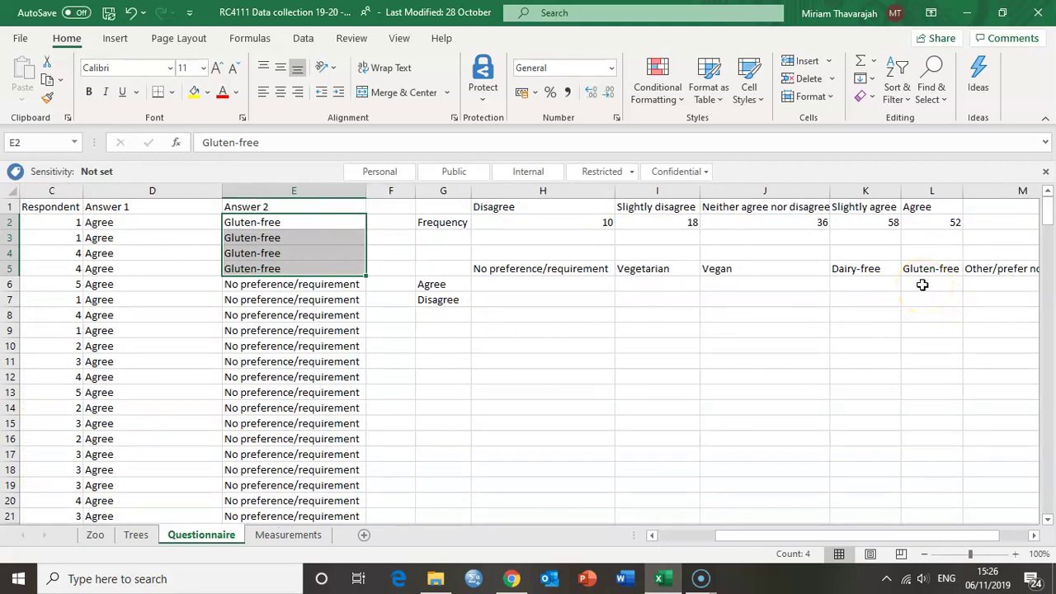
left_click(922, 285)
type("4")
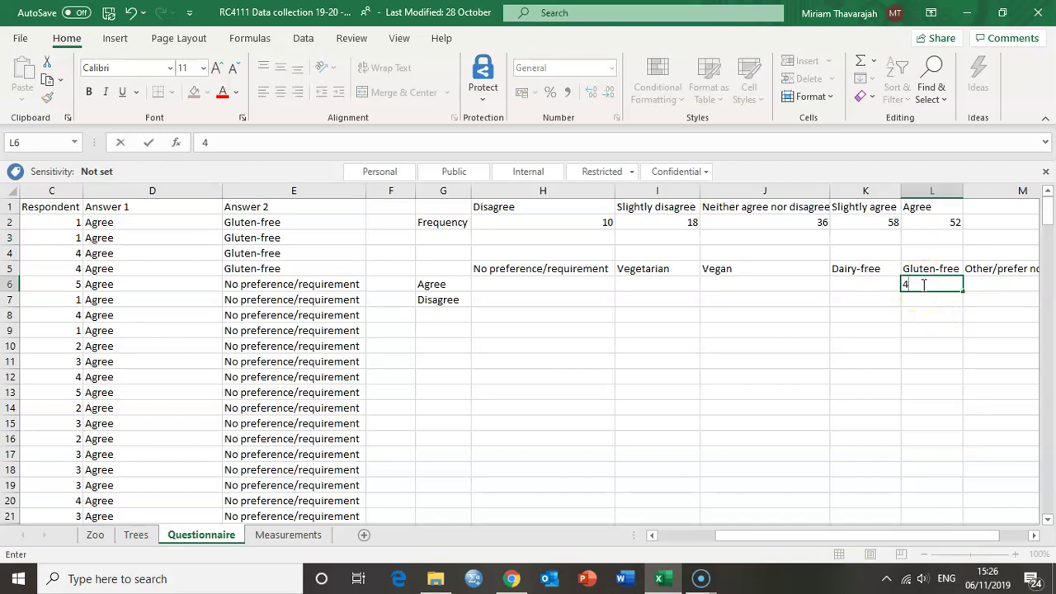
left_click(921, 300)
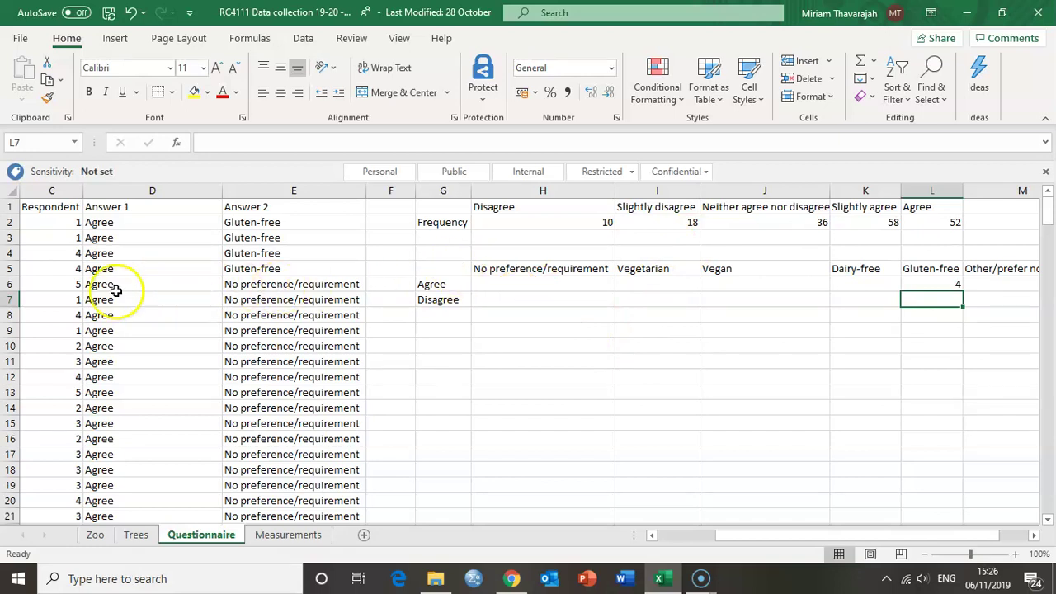
Step: Review the Agree and Disagree responses in Answer 1 and the table cells still empty for the other dietary categories
scroll(107, 396, "down", 19)
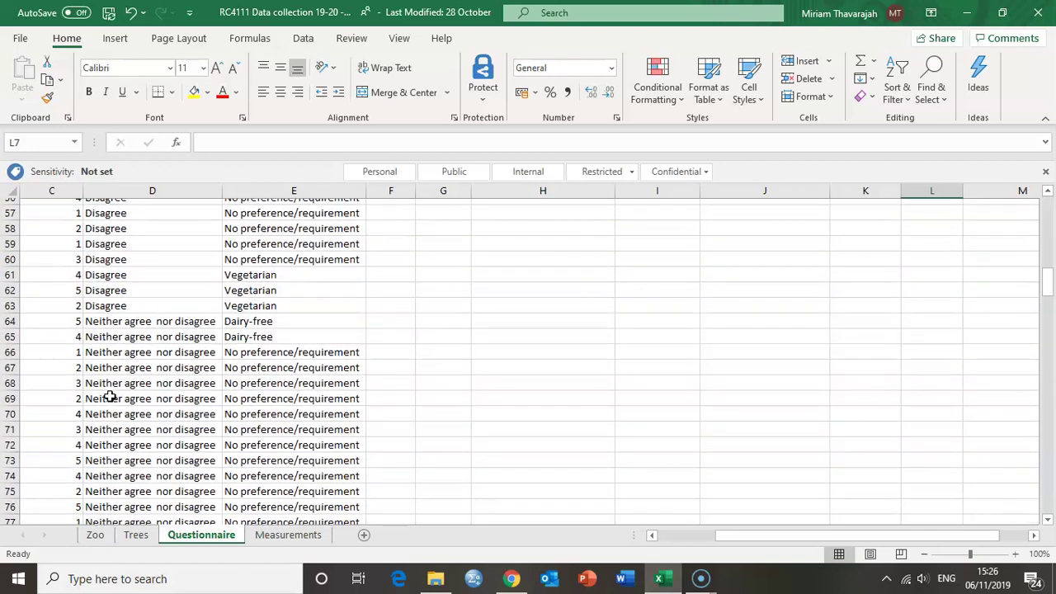
scroll(109, 398, "up", 2)
left_click_drag(110, 405, 129, 226)
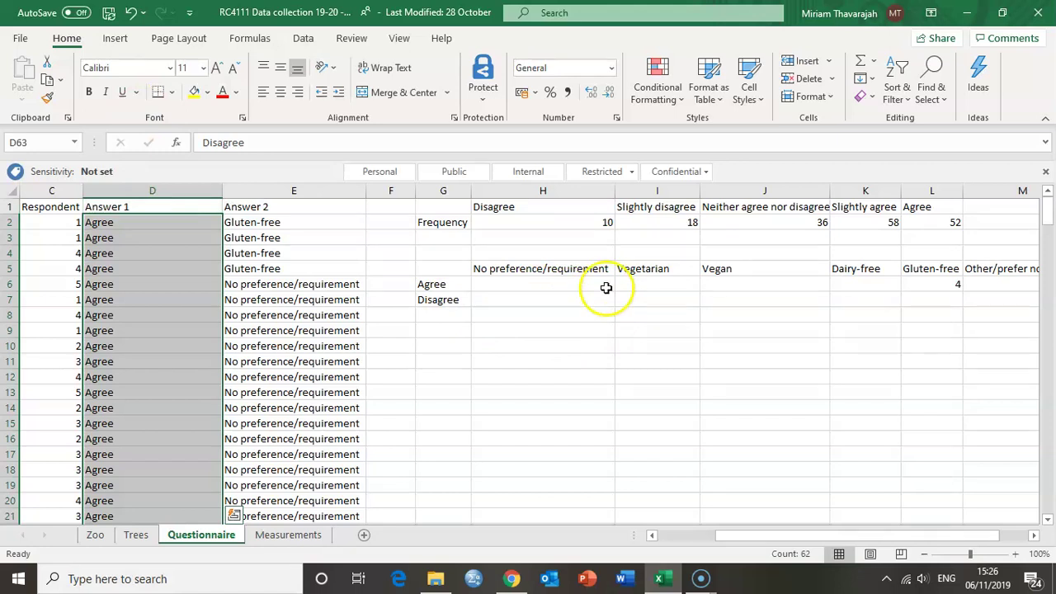
left_click(588, 289)
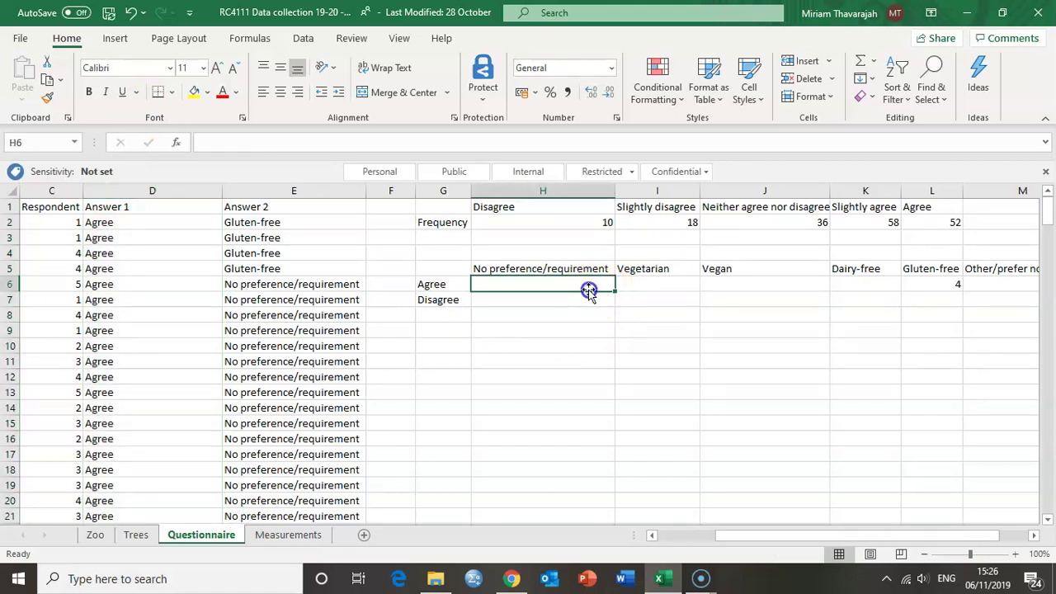
scroll(672, 314, "right", 1)
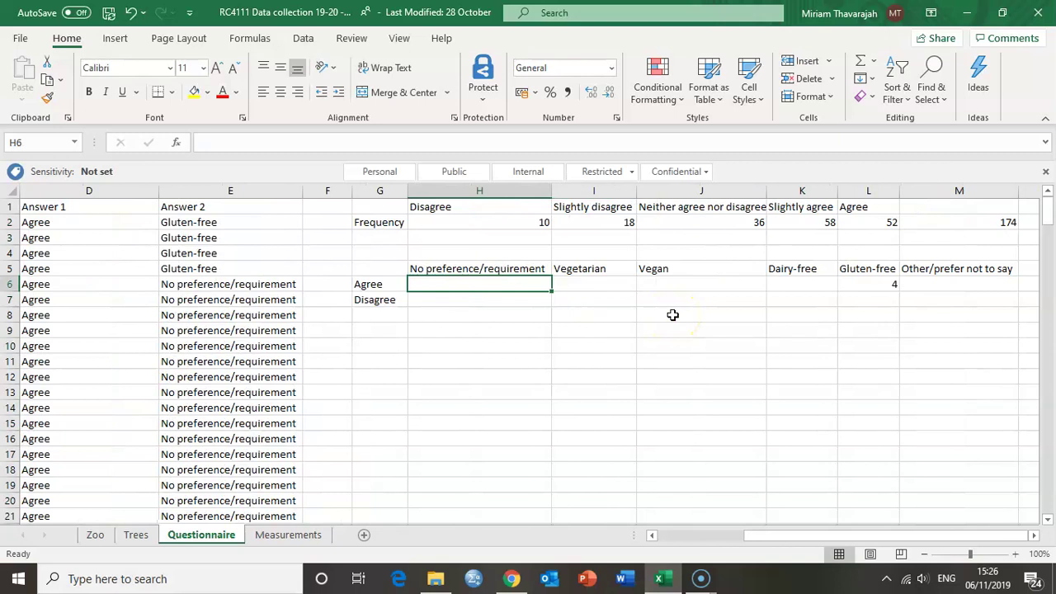
left_click(676, 286)
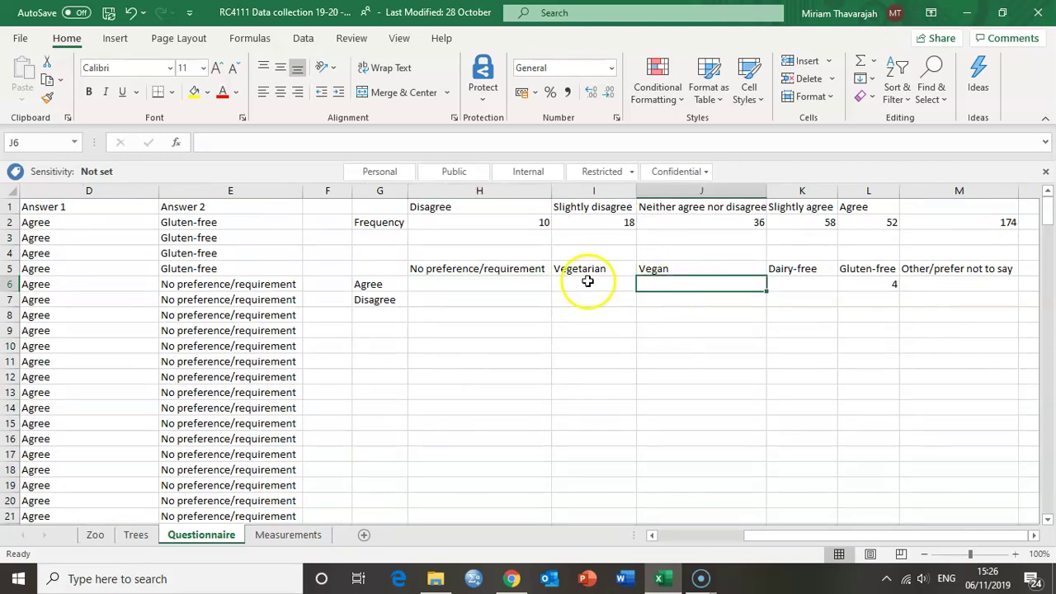
left_click(587, 281)
left_click(520, 281)
left_click(543, 297)
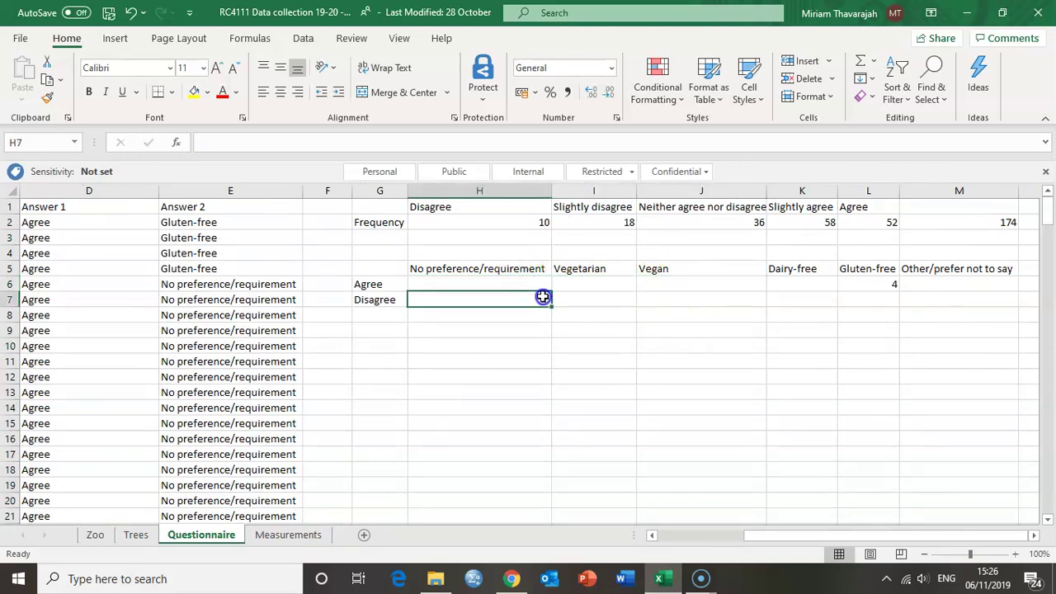
left_click_drag(542, 297, 608, 285)
left_click(610, 285)
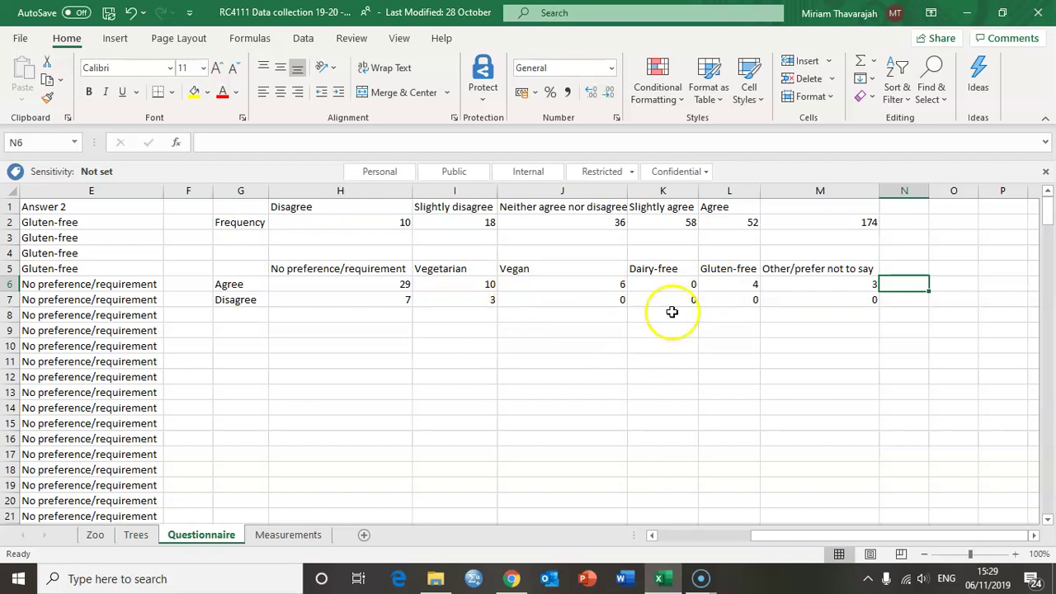
Step: Following the frequency total's formula, sum H6:M6 in N6 for the Agree row and H7:M7 in N7 for the Disagree row
left_click(809, 220)
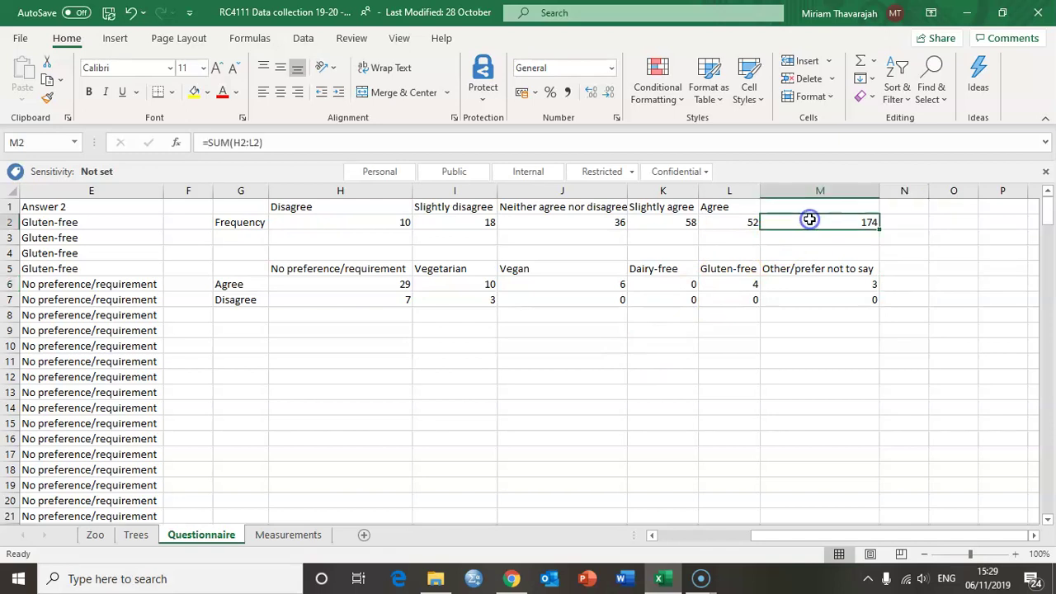
left_click(232, 142)
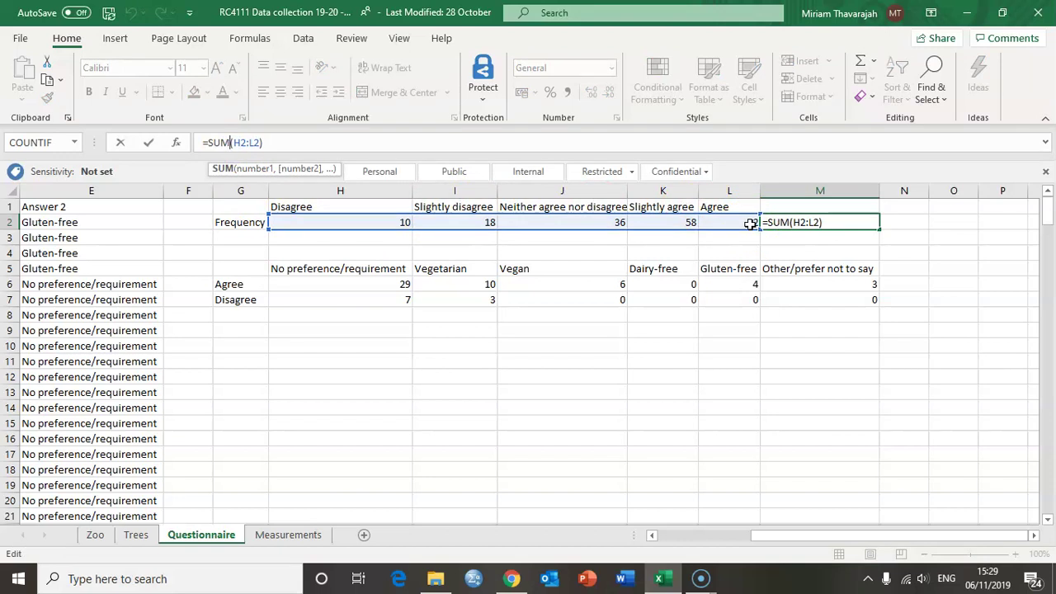
key("Return")
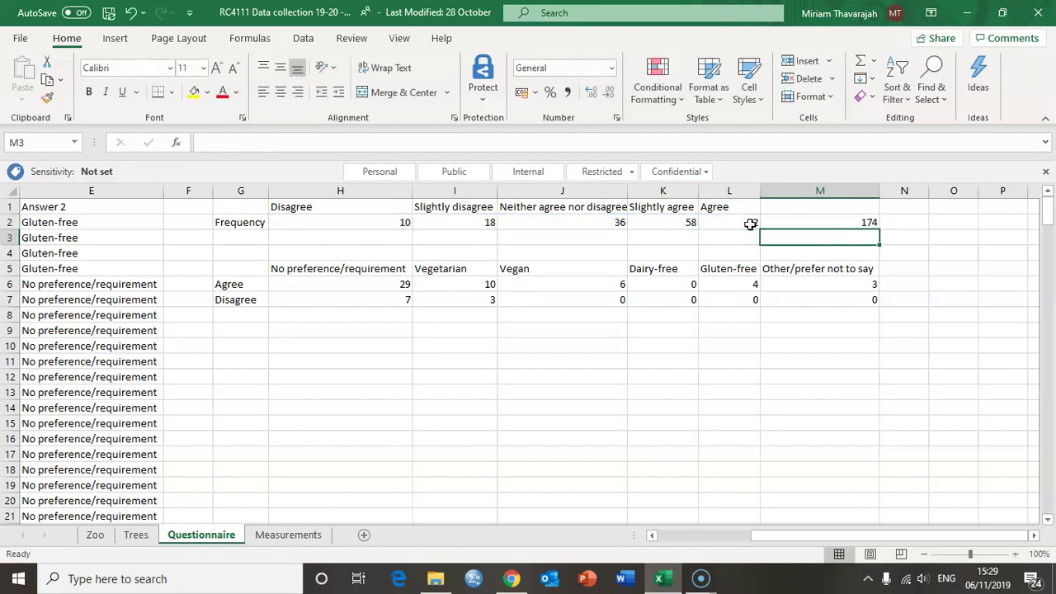
left_click(883, 287)
mouse_move(871, 285)
left_mouse_down()
mouse_move(789, 309)
mouse_move(302, 285)
mouse_move(737, 267)
mouse_move(905, 297)
mouse_move(862, 300)
left_mouse_up()
left_click(304, 299)
left_click(907, 285)
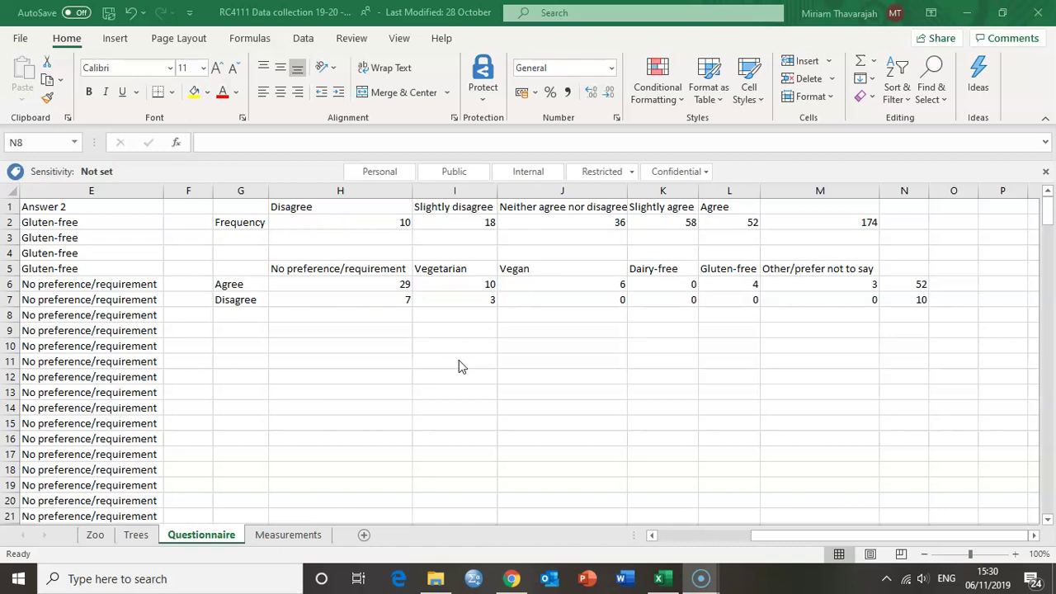
Step: Compare the Agree and Disagree row totals with their frequencies in row 2, and review the table's dietary headings and answer labels
left_click(919, 285)
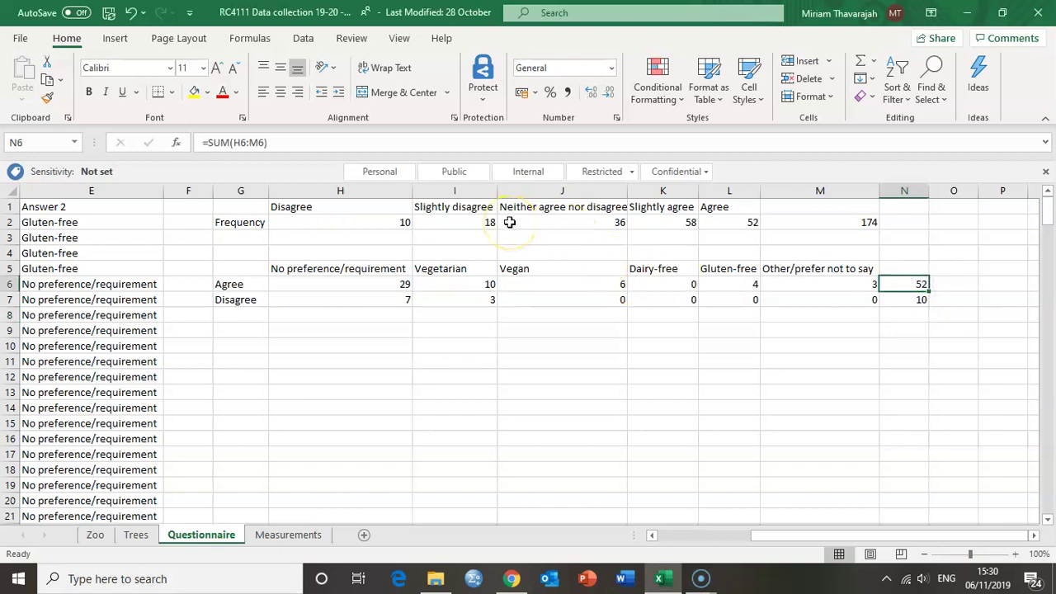
left_click(726, 220)
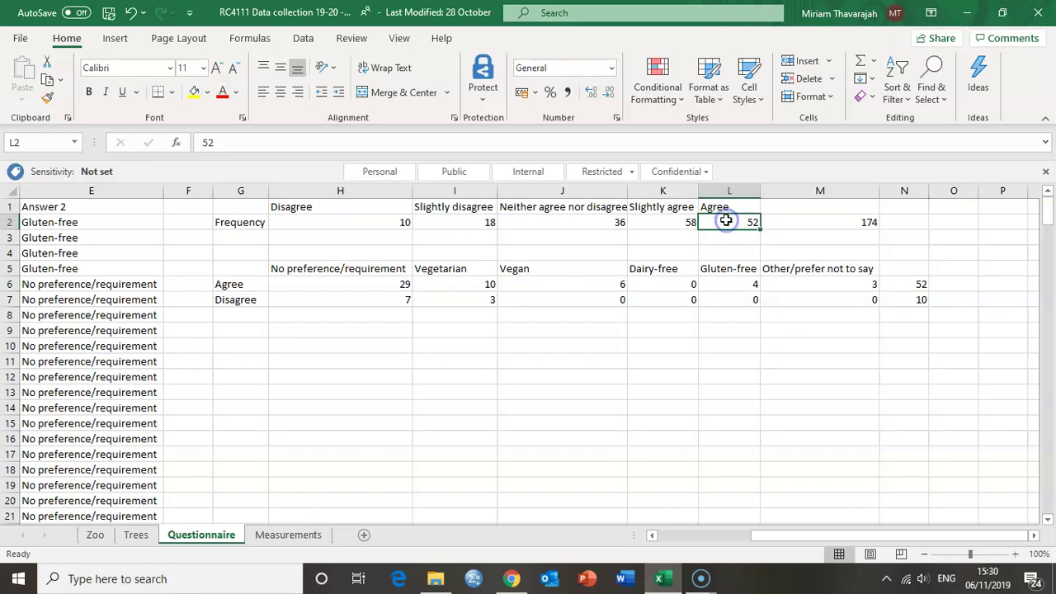
left_click(903, 296)
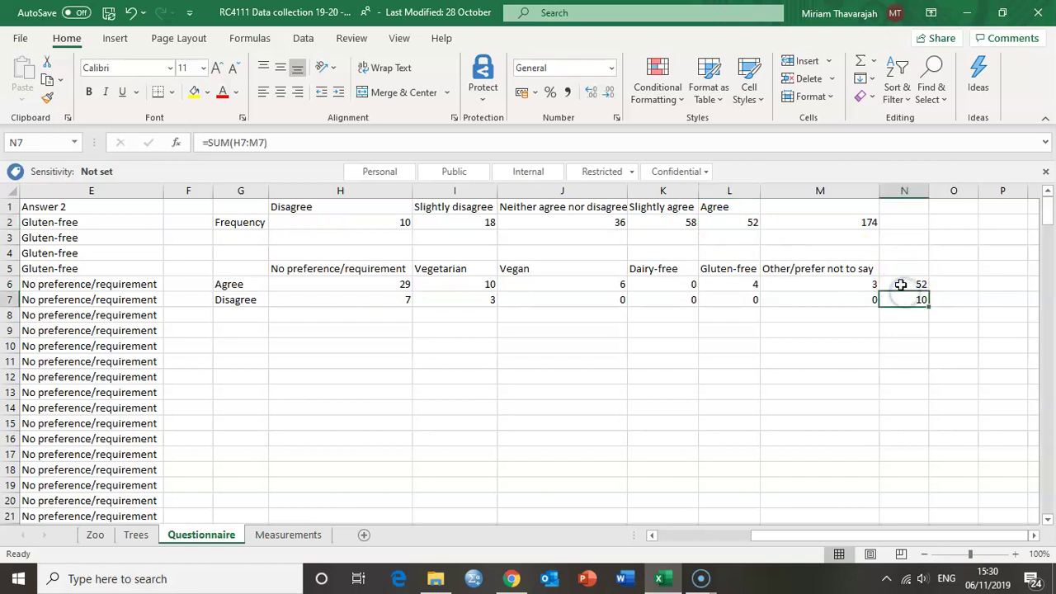
left_click(901, 284)
left_click(745, 220)
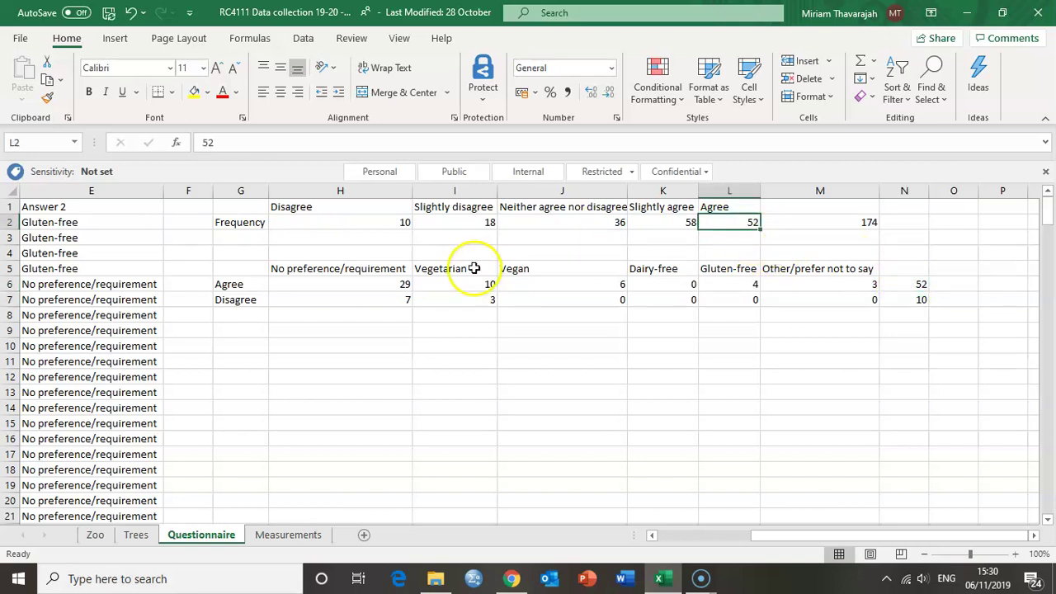
left_click_drag(405, 303, 424, 299)
left_click(438, 299)
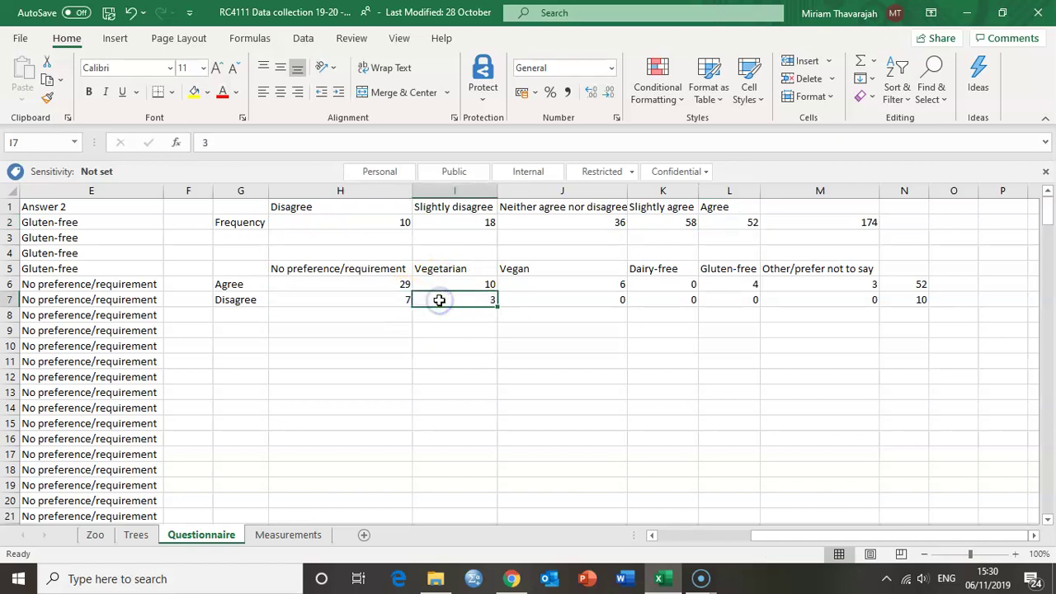
left_click(377, 221)
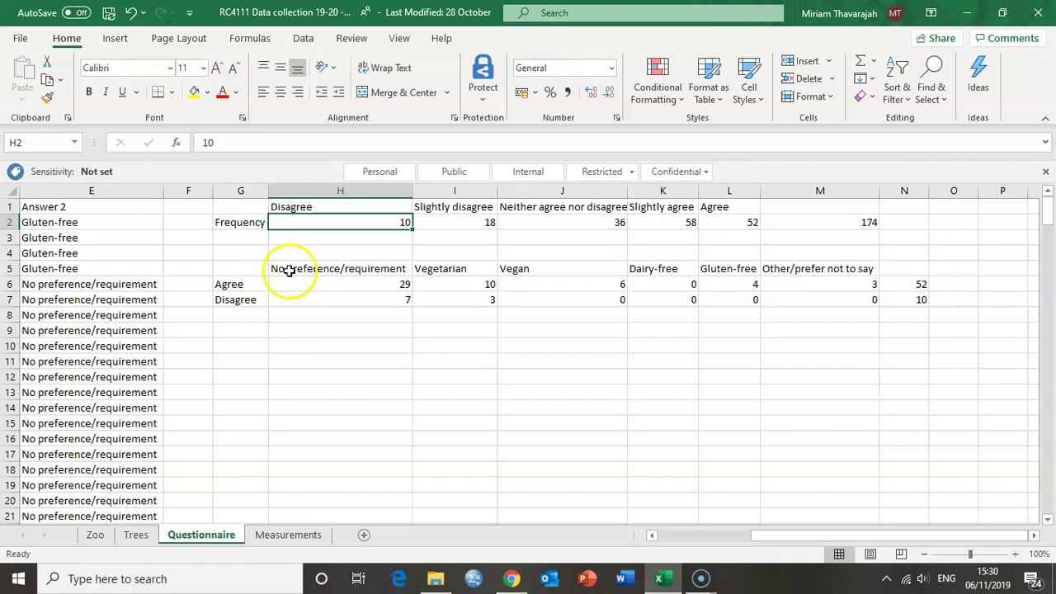
left_click_drag(284, 270, 804, 269)
left_click_drag(227, 283, 228, 299)
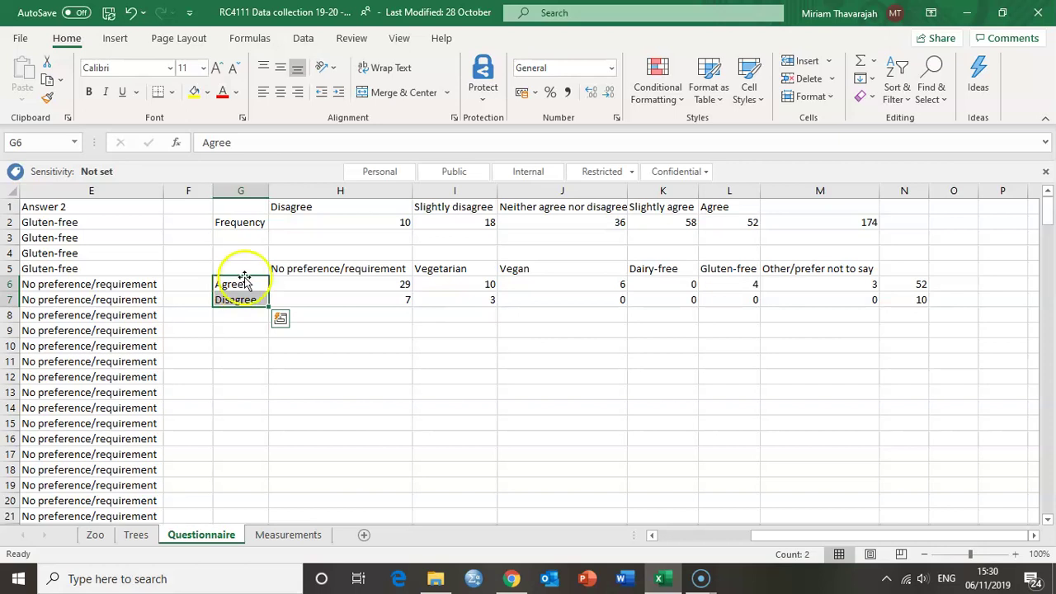
left_click_drag(261, 271, 262, 271)
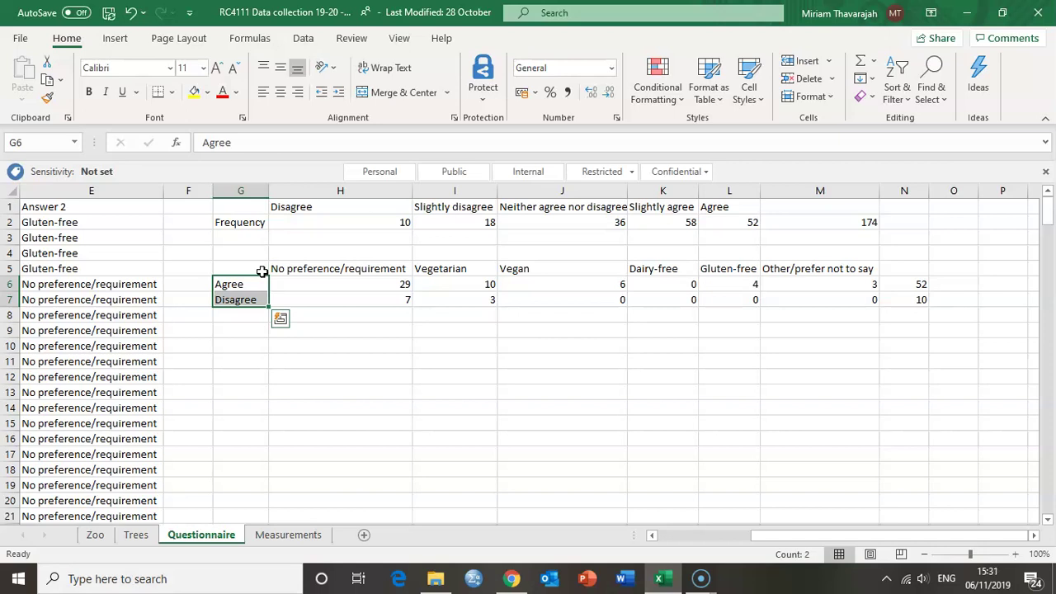
left_click(249, 265)
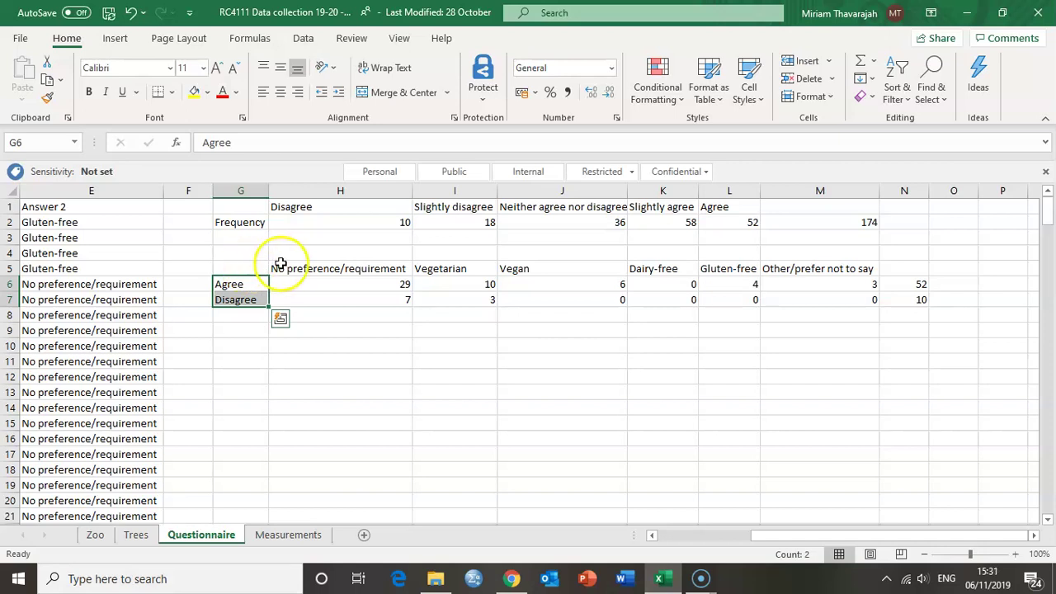
Step: Insert a 2-D clustered column chart from the contingency table in G5:M7, leaving out the row totals
left_click_drag(279, 268, 832, 291)
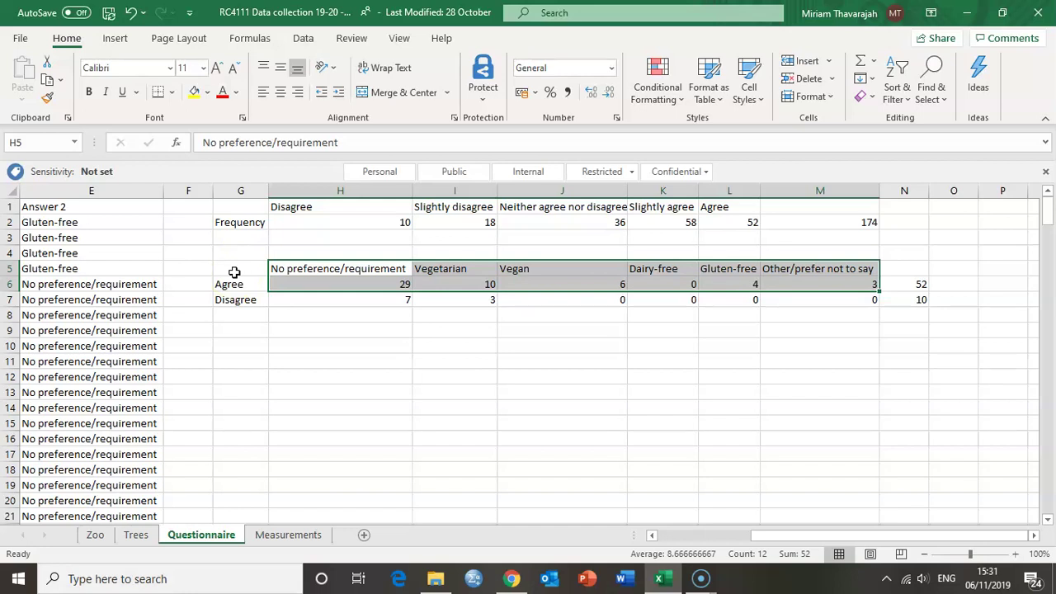
left_click_drag(234, 273, 864, 292)
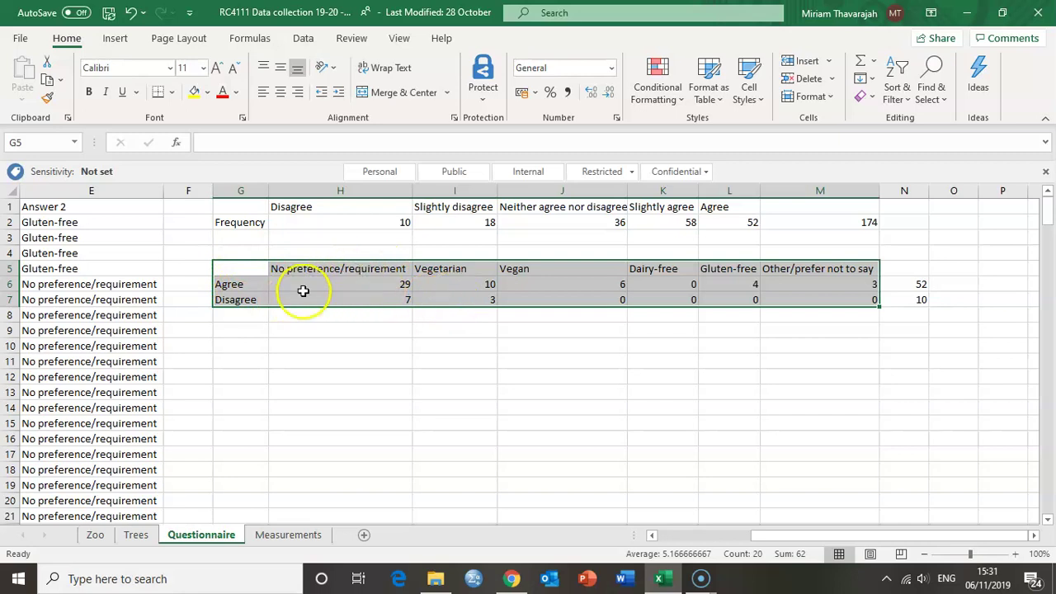
left_click(118, 38)
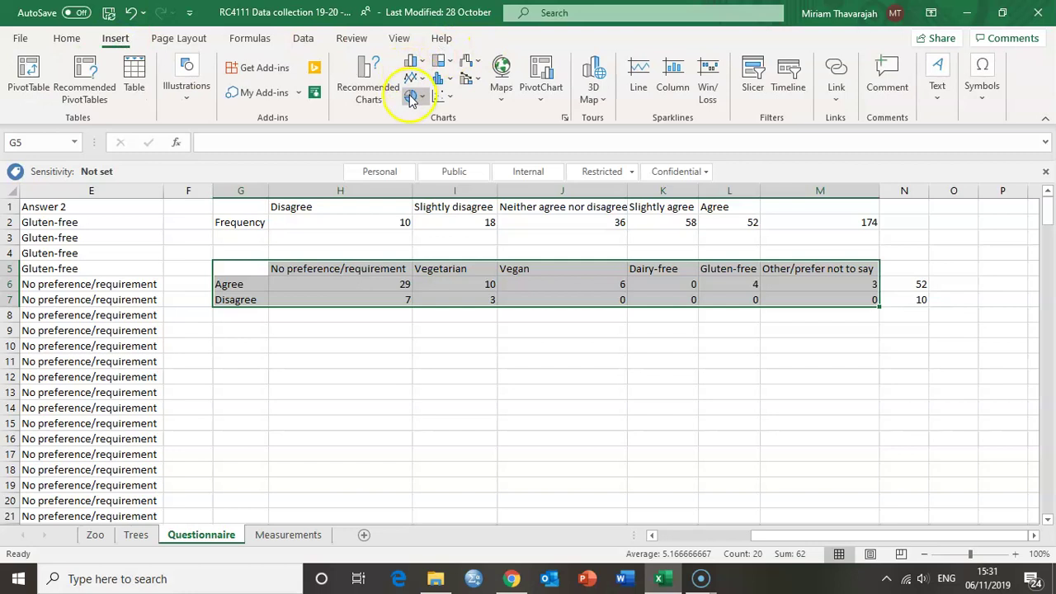
left_click(412, 62)
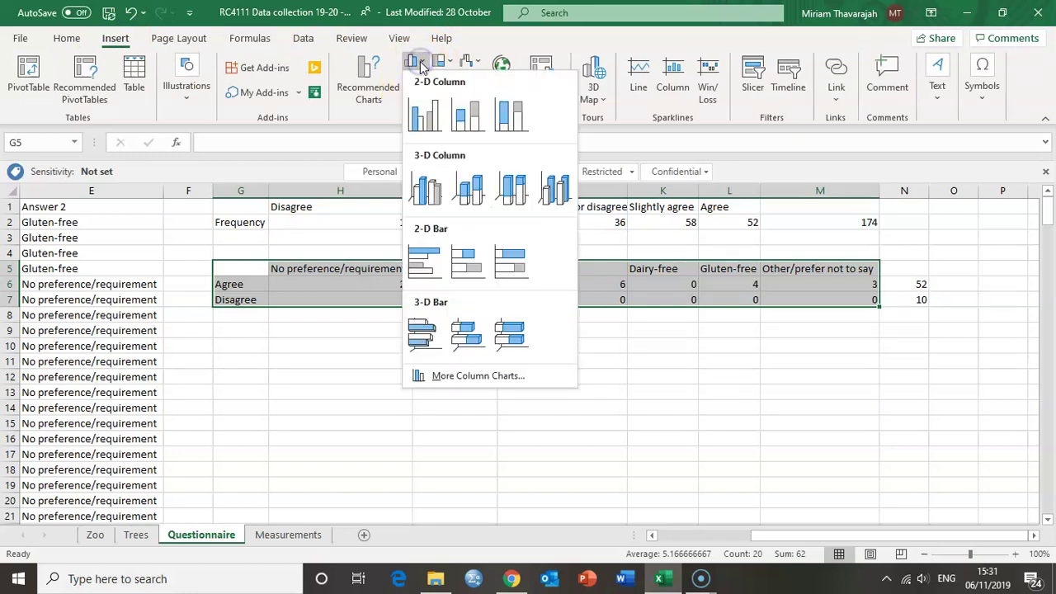
left_click(417, 120)
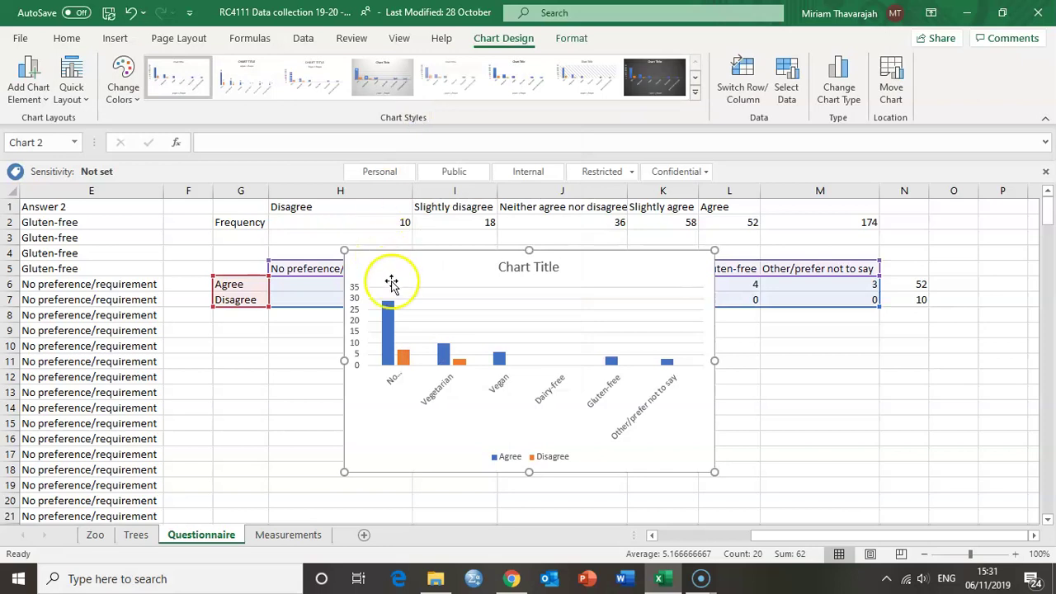
Step: Move the column chart directly below the contingency table and review its Agree and Disagree bars for each dietary category
left_click_drag(375, 262, 390, 331)
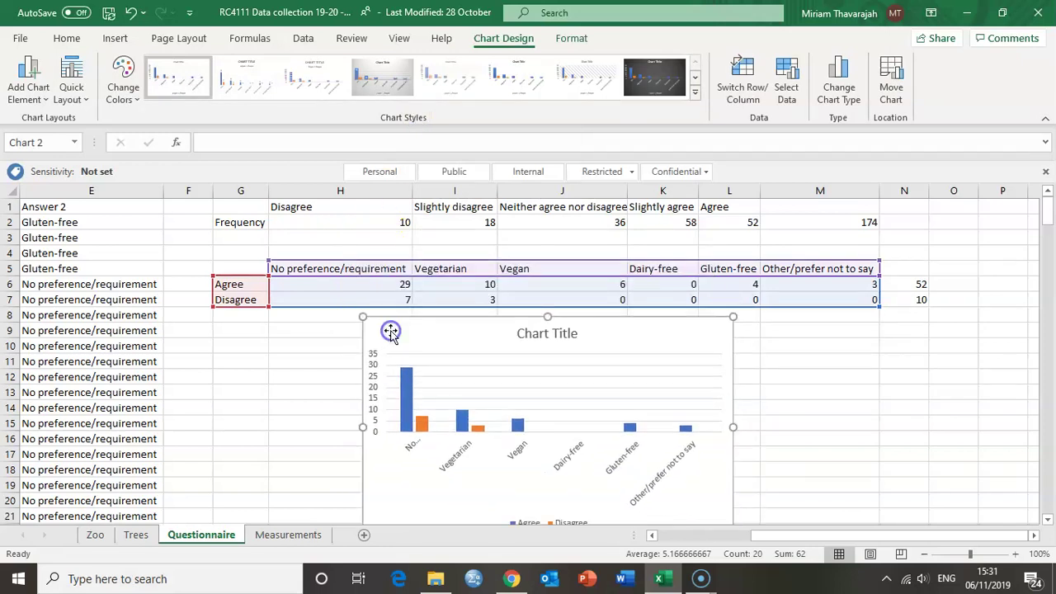
scroll(390, 332, "down", 2)
scroll(390, 335, "up", 1)
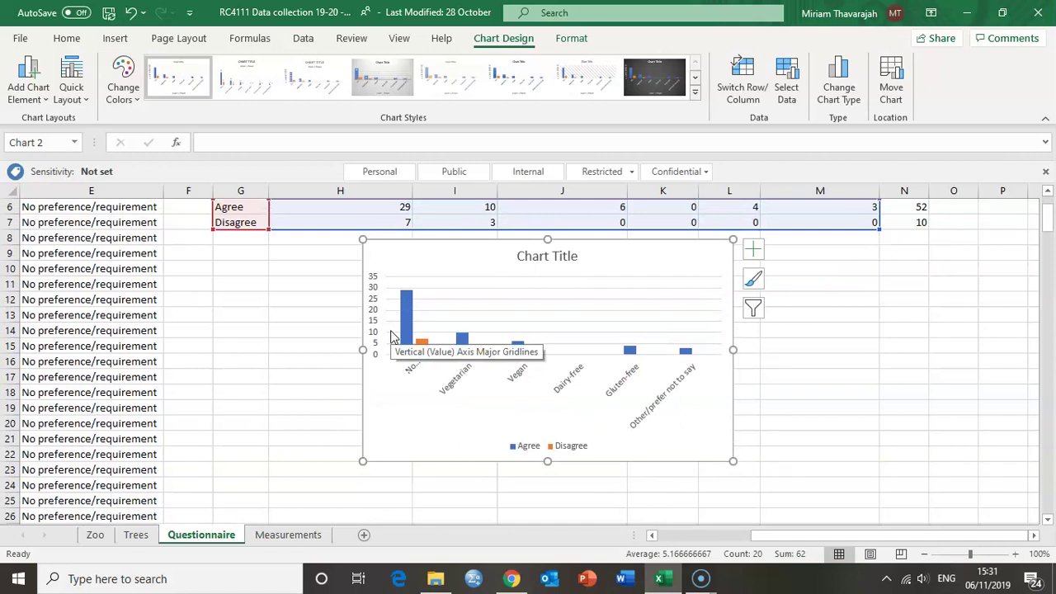
left_click(424, 288)
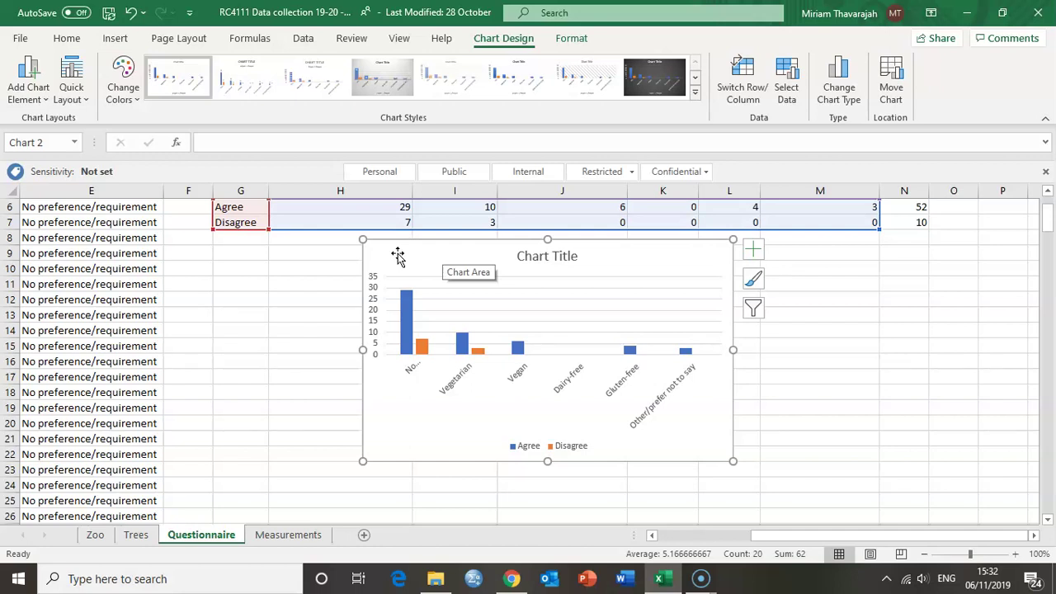
scroll(218, 285, "up", 1)
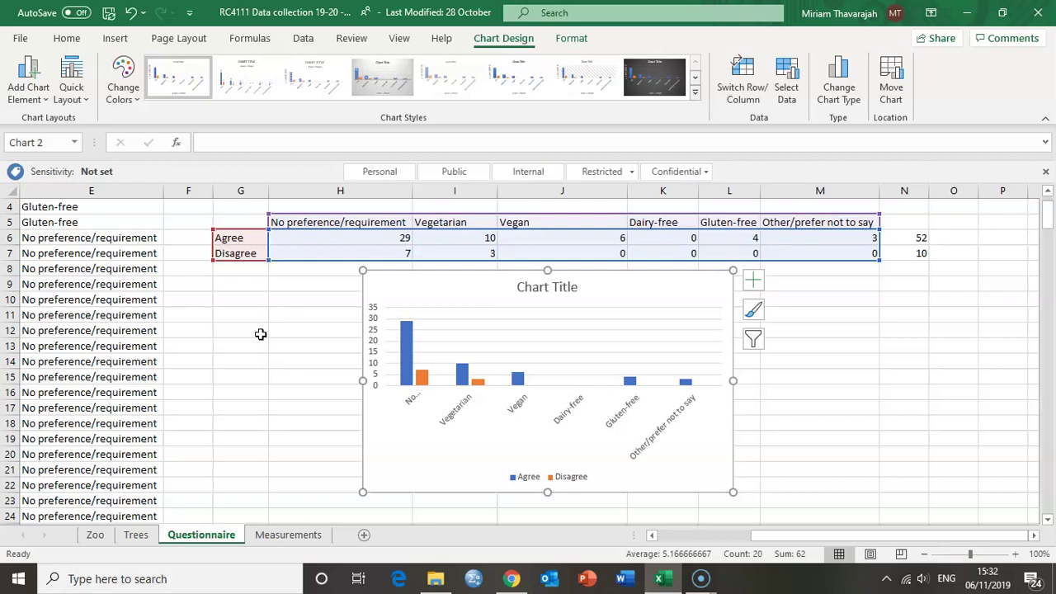
left_click(144, 453)
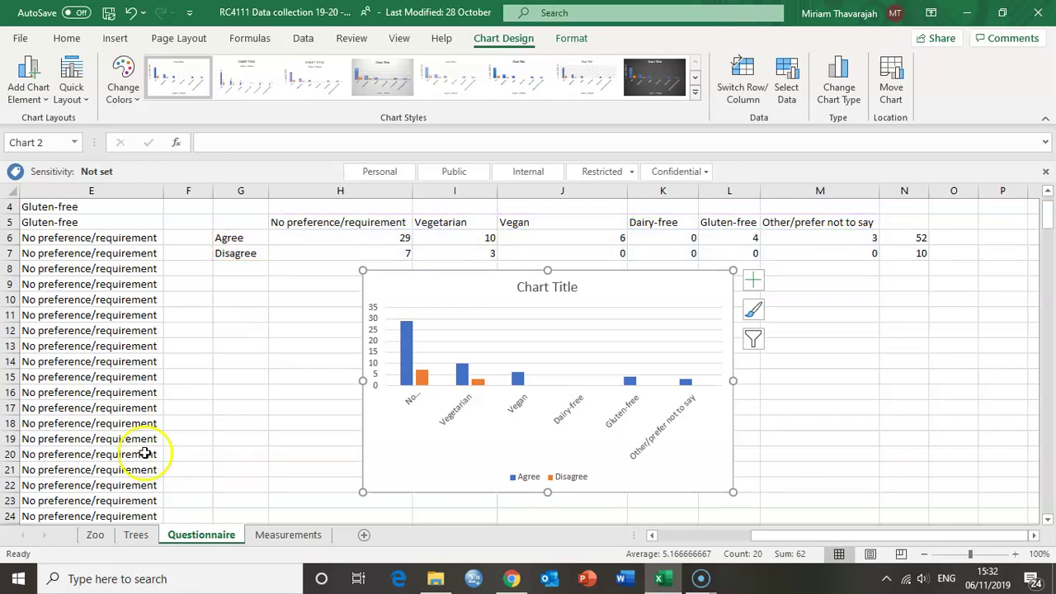